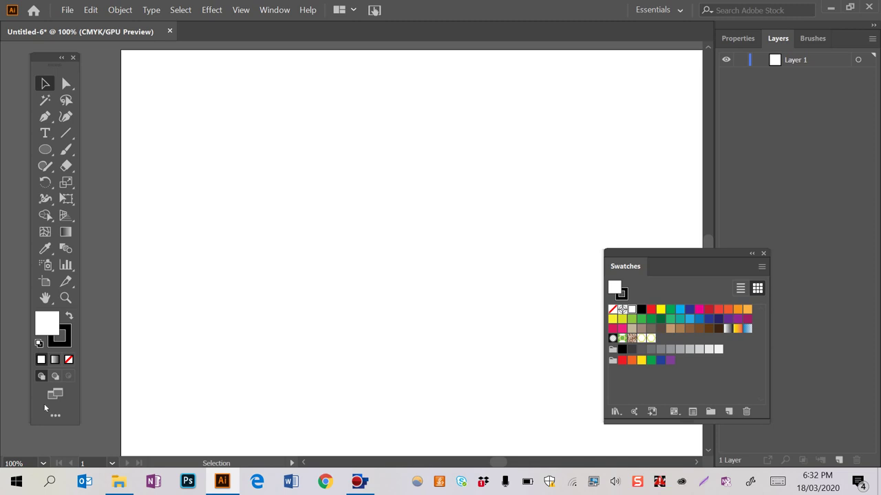
# - Draw a circle on the left of the artboard with the Ellipse tool, then undo it
pyautogui.click(45, 150)
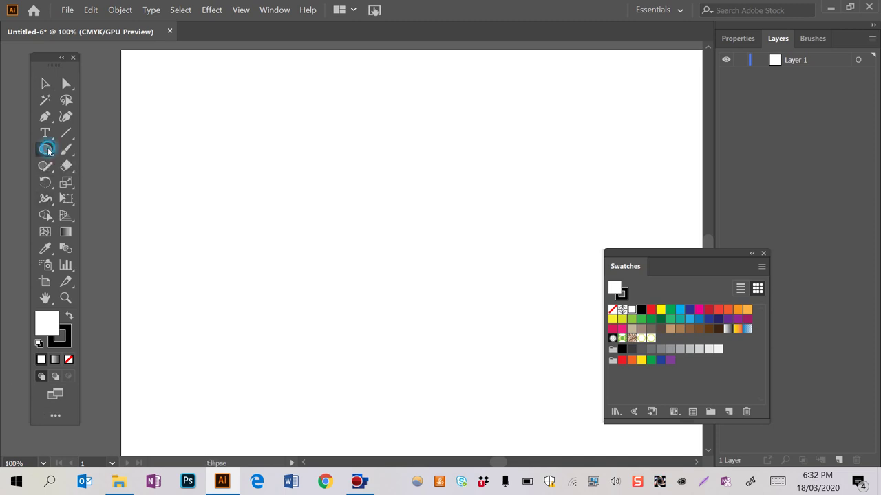
pyautogui.moveTo(184, 138); pyautogui.dragTo(316, 269)
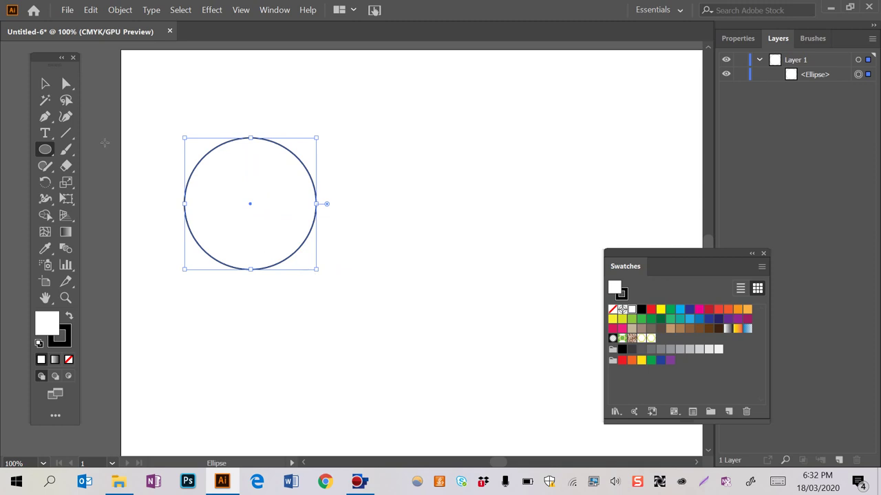
pyautogui.click(68, 83)
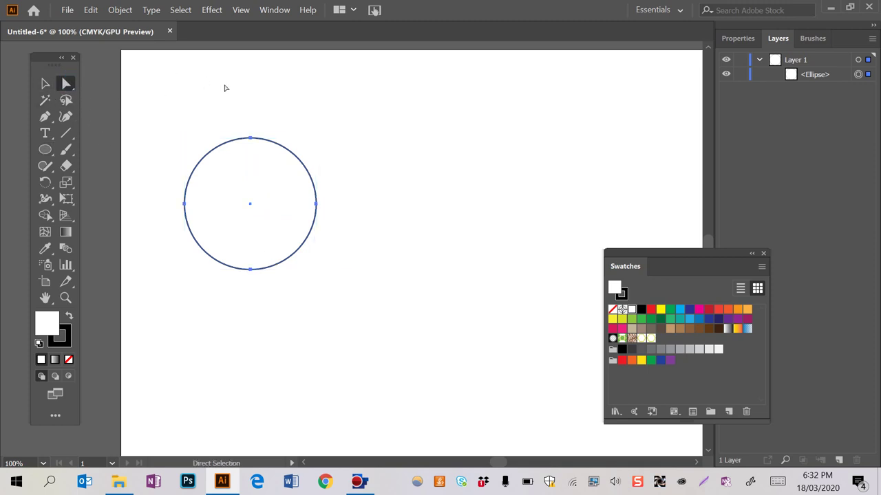
pyautogui.click(259, 84)
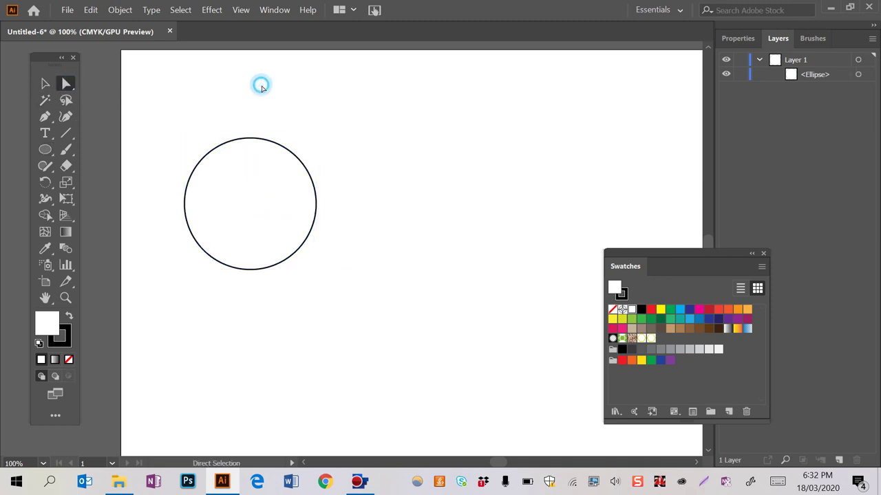
pyautogui.click(252, 138)
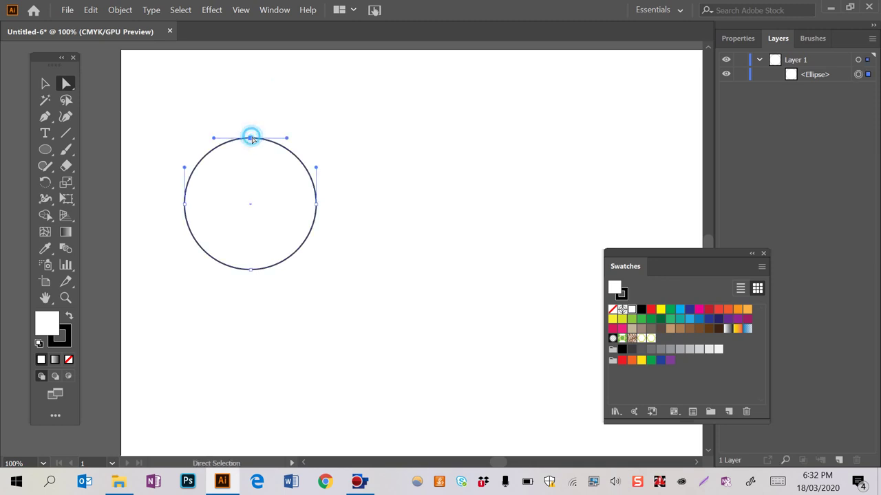
pyautogui.click(207, 121)
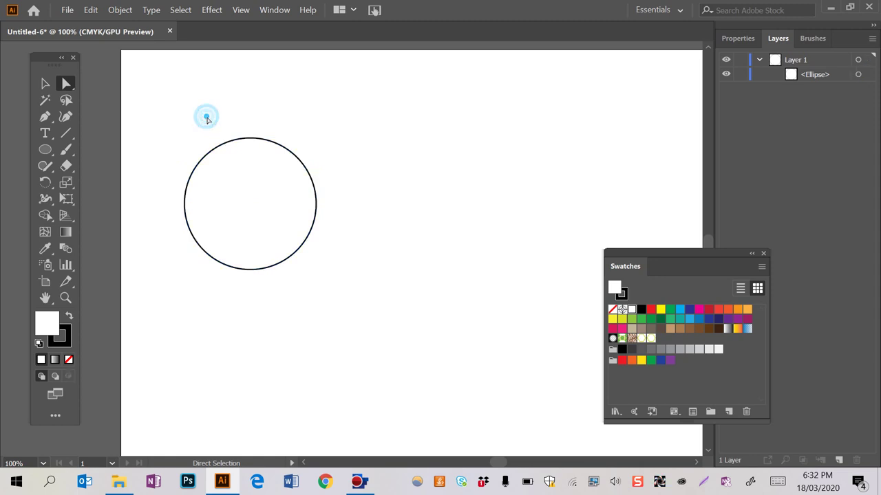
pyautogui.hotkey('ctrl', 'z')
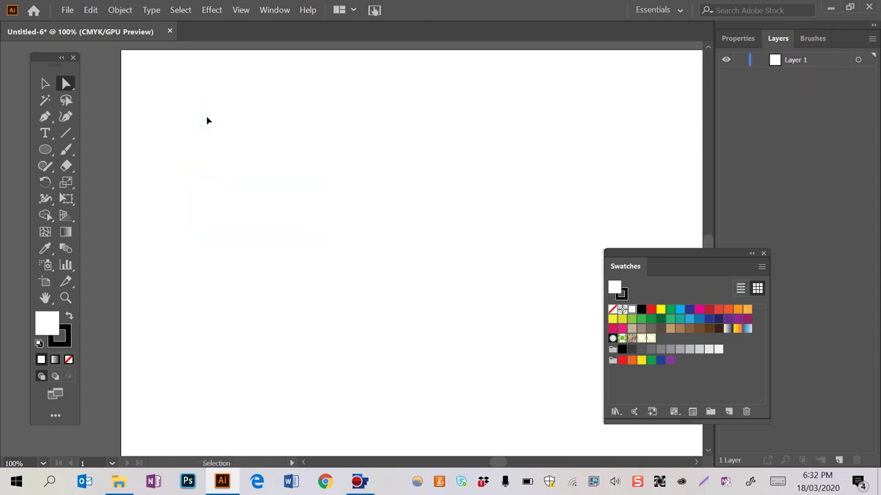
# - Redraw the circle on the left of the artboard and nudge it up slightly
pyautogui.click(45, 149)
pyautogui.moveTo(185, 138); pyautogui.dragTo(321, 273)
pyautogui.click(66, 84)
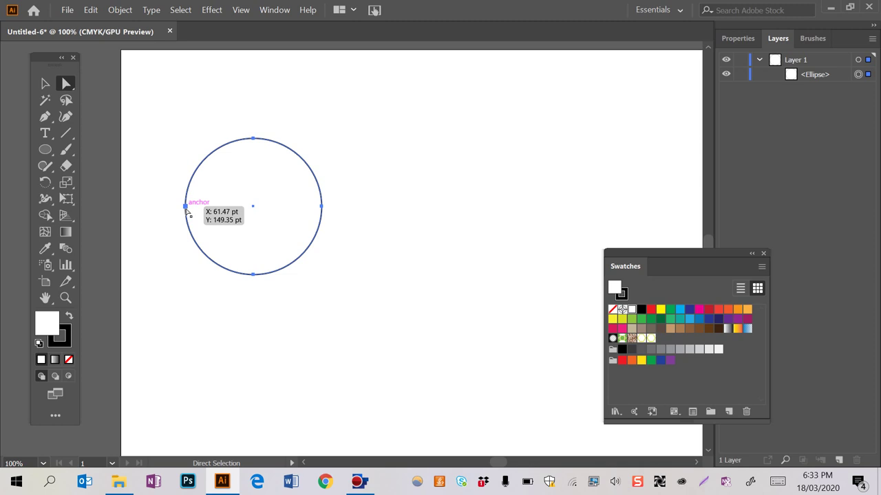
pyautogui.moveTo(187, 204); pyautogui.dragTo(191, 172)
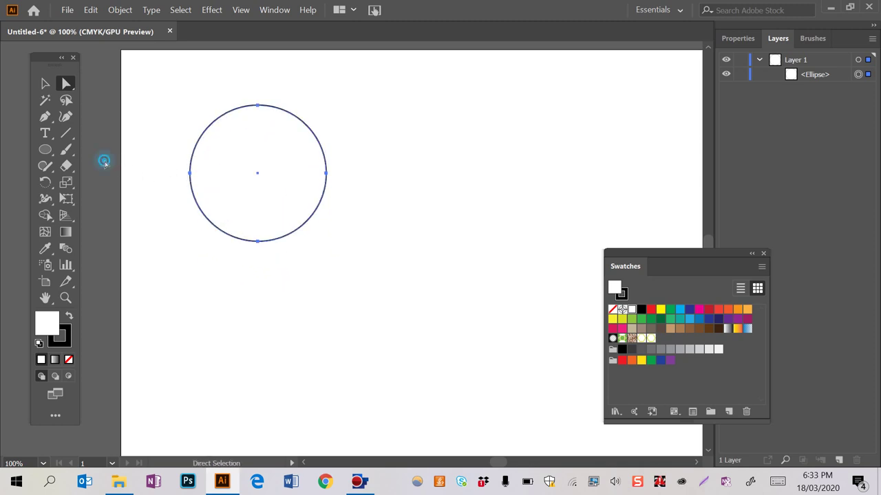
# - Pull the top anchor down and drag the bottom anchor into a tapered teardrop tip
pyautogui.click(104, 161)
pyautogui.moveTo(260, 107); pyautogui.dragTo(262, 122)
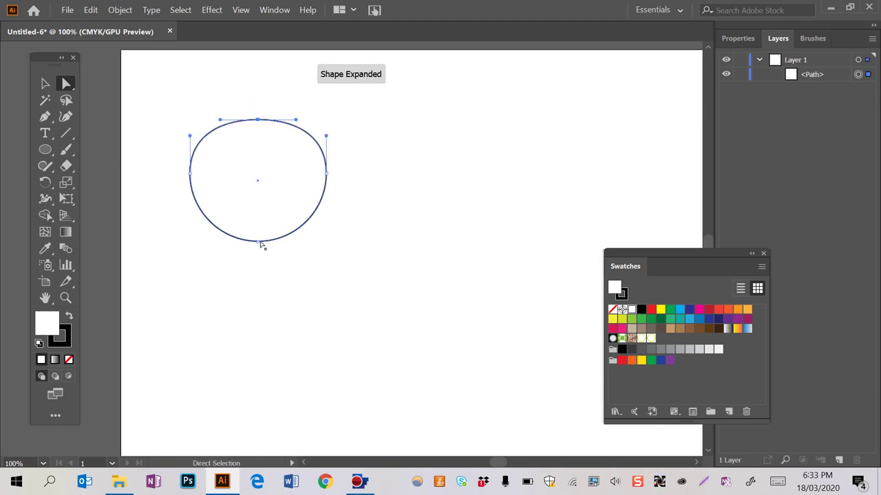
pyautogui.moveTo(262, 242); pyautogui.dragTo(276, 259)
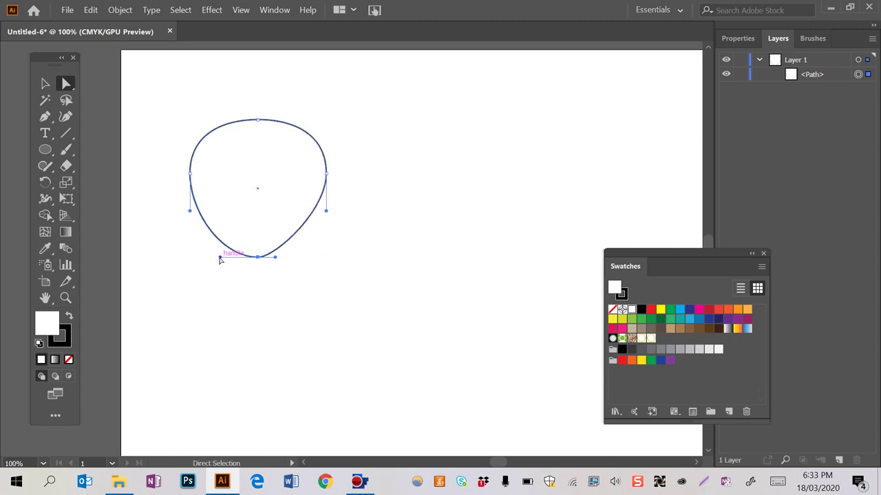
pyautogui.moveTo(221, 260); pyautogui.dragTo(241, 259)
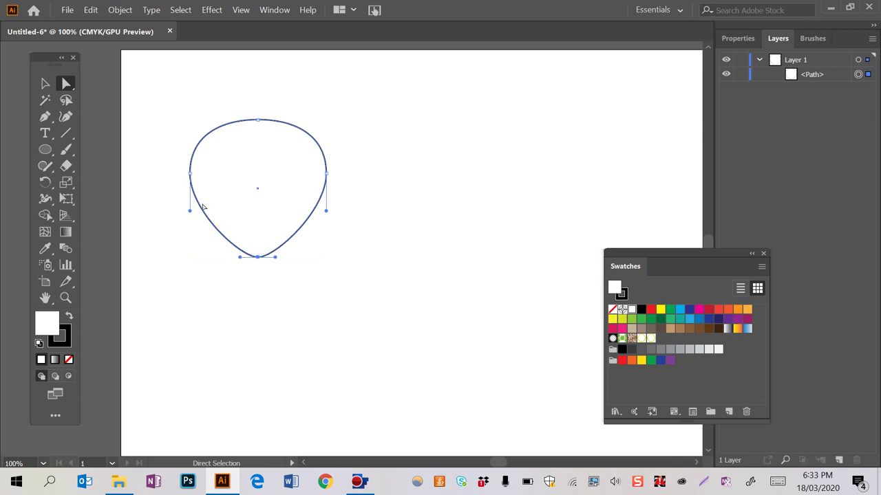
# - Move the teardrop lower on the artboard and fill it red
pyautogui.click(45, 83)
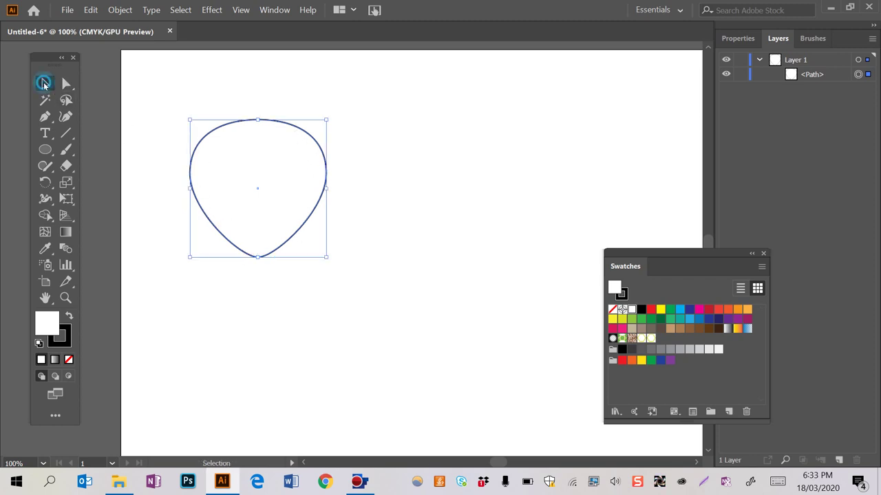
pyautogui.moveTo(211, 137); pyautogui.dragTo(211, 192)
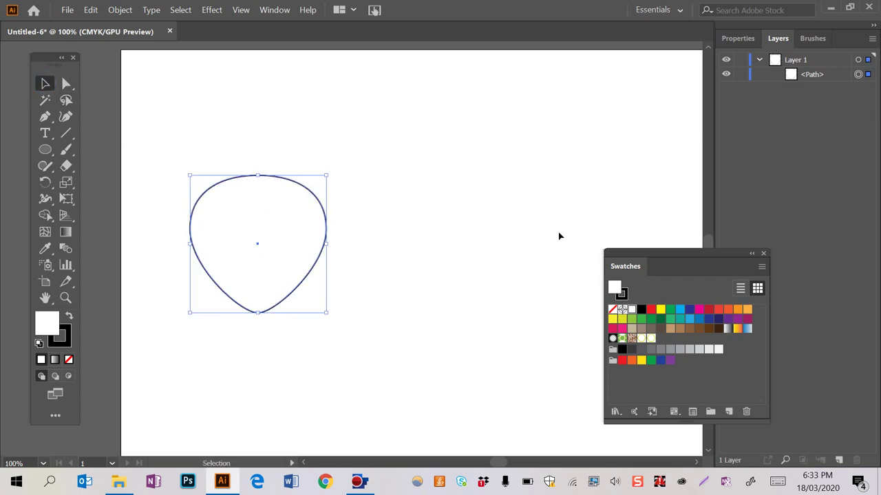
pyautogui.click(652, 310)
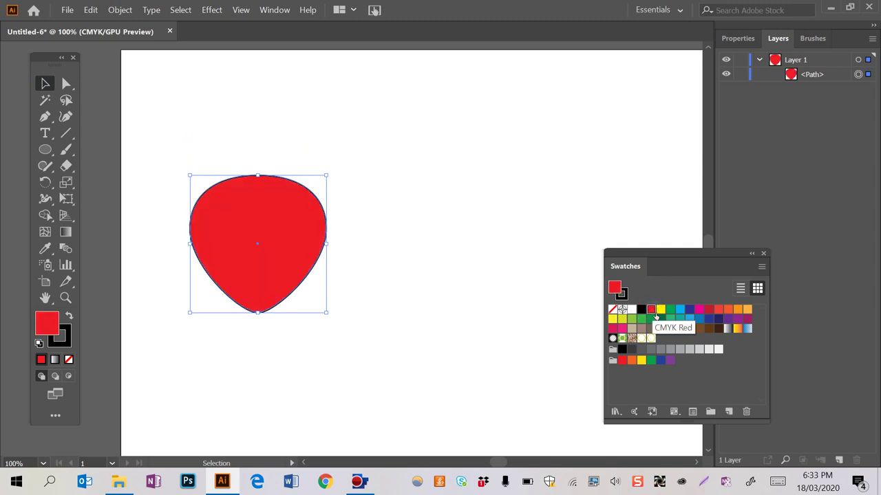
# - Draw a closed spiky crown path with the Pen tool beside the strawberry
pyautogui.click(46, 123)
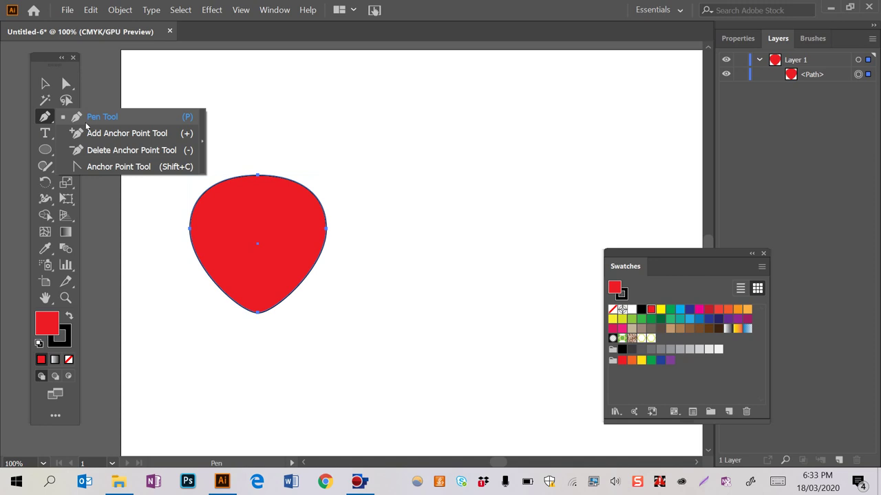
pyautogui.click(88, 118)
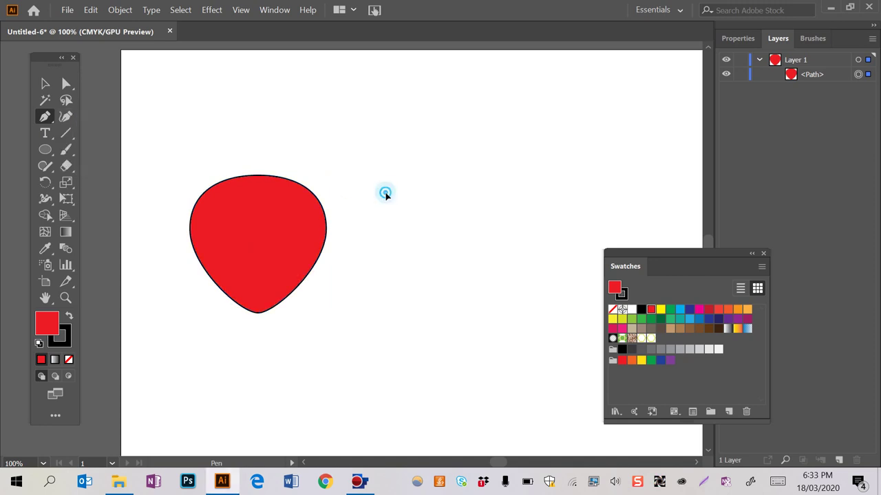
pyautogui.moveTo(385, 192)
pyautogui.mouseDown()
pyautogui.moveTo(368, 173)
pyautogui.moveTo(413, 176)
pyautogui.moveTo(431, 151)
pyautogui.moveTo(429, 180)
pyautogui.moveTo(454, 155)
pyautogui.moveTo(453, 185)
pyautogui.moveTo(470, 177)
pyautogui.moveTo(458, 199)
pyautogui.moveTo(419, 211)
pyautogui.moveTo(420, 224)
pyautogui.moveTo(385, 192)
pyautogui.mouseUp()
pyautogui.click(410, 172)
pyautogui.click(436, 170)
pyautogui.click(446, 200)
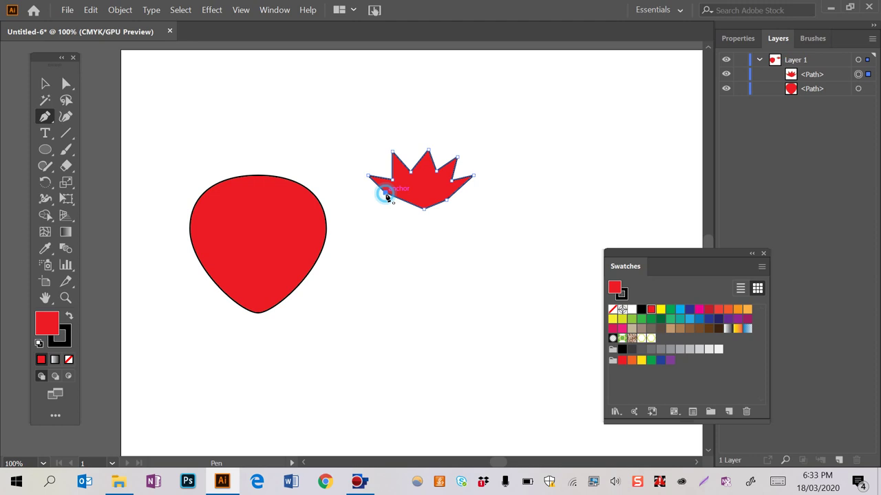
pyautogui.click(383, 190)
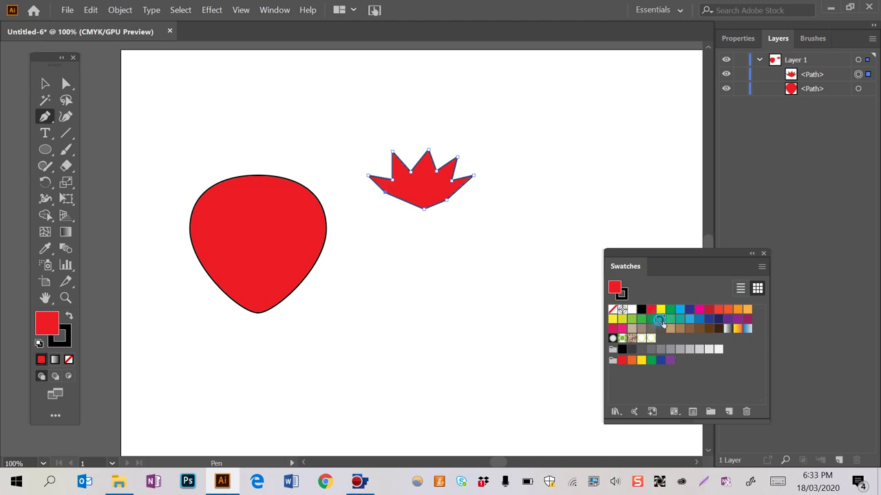
# - Fill the crown dark green and move it onto the strawberry's top
pyautogui.click(661, 320)
pyautogui.click(45, 82)
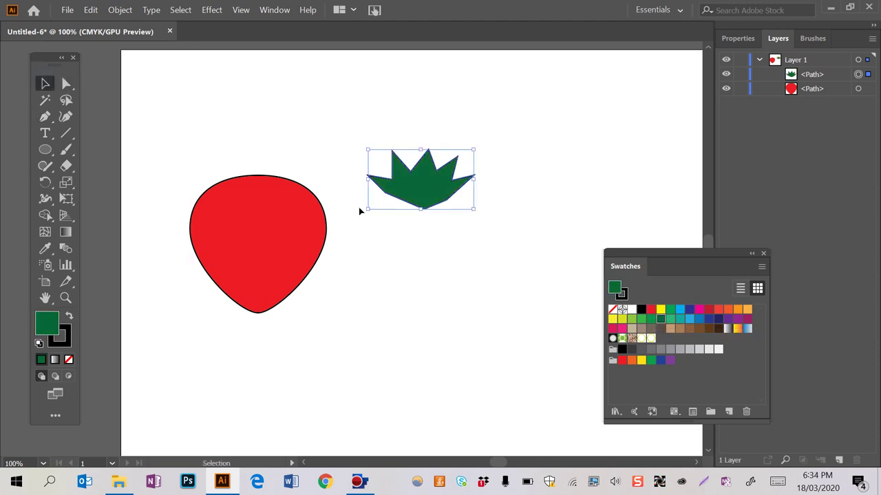
pyautogui.click(413, 234)
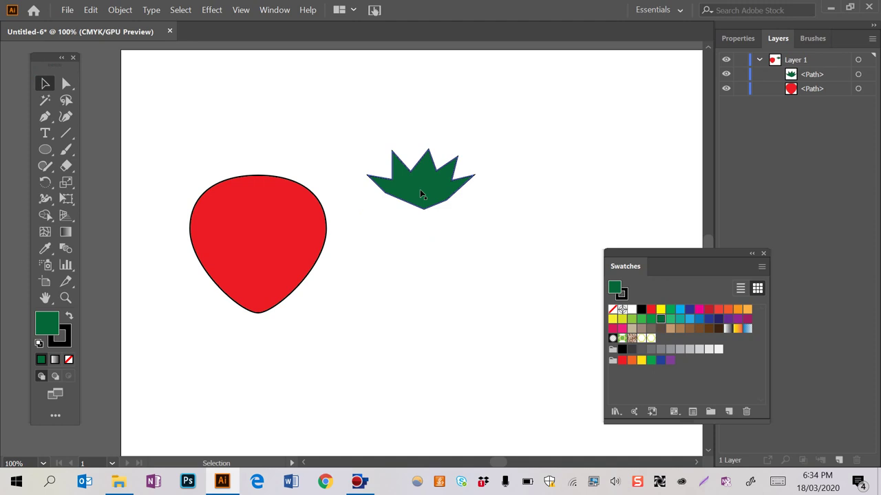
pyautogui.moveTo(420, 190); pyautogui.dragTo(262, 181)
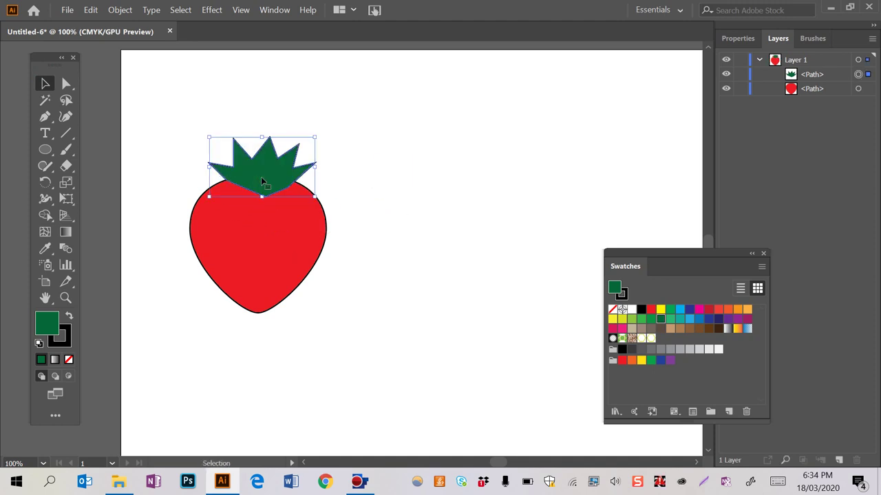
# - Send the green crown behind the red body so its base tucks under
pyautogui.scroll(2, 262, 181)
pyautogui.hscroll(-2, 262, 181)
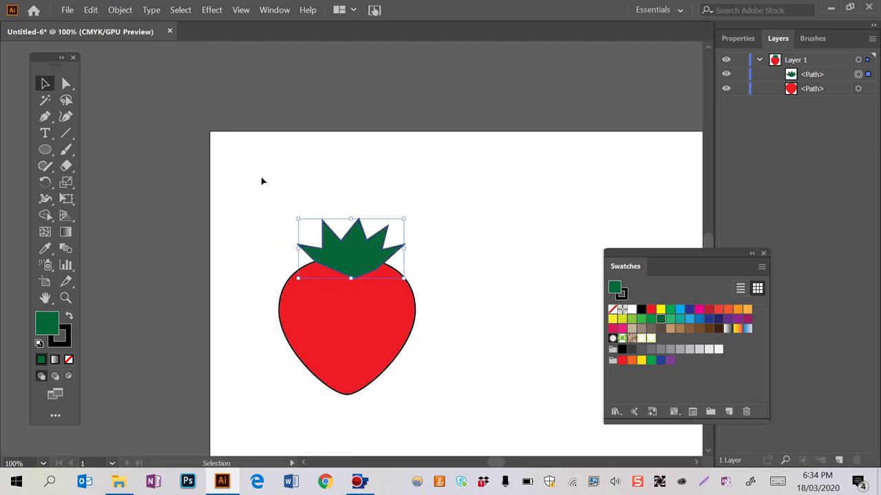
pyautogui.scroll(-2, 261, 181)
pyautogui.rightClick(357, 165)
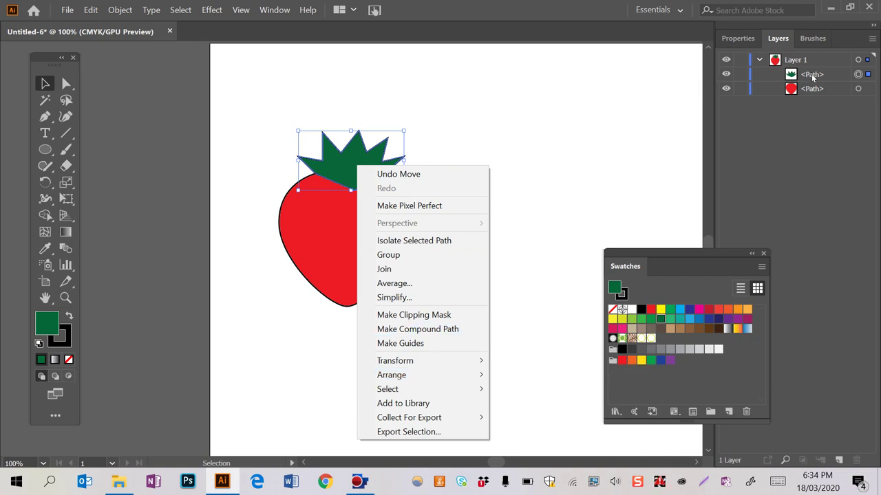
pyautogui.moveTo(812, 77); pyautogui.dragTo(811, 93)
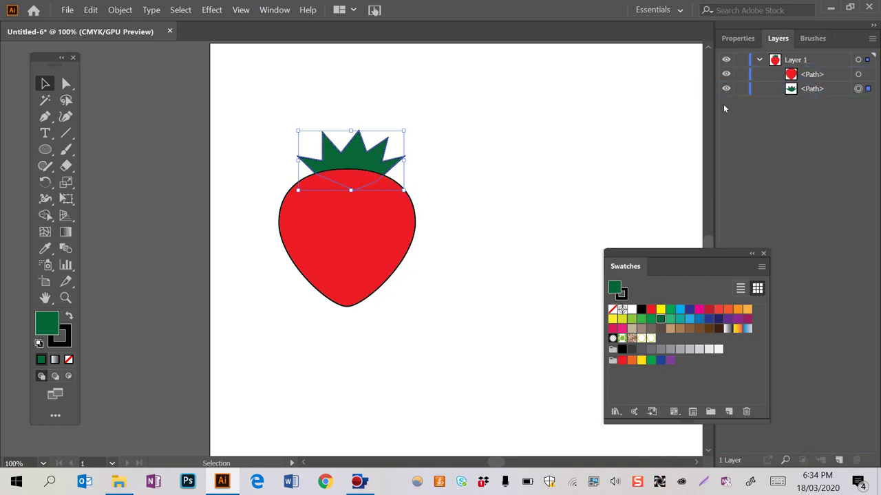
# - Check the crown's placement on the strawberry and leave nothing selected
pyautogui.rightClick(358, 212)
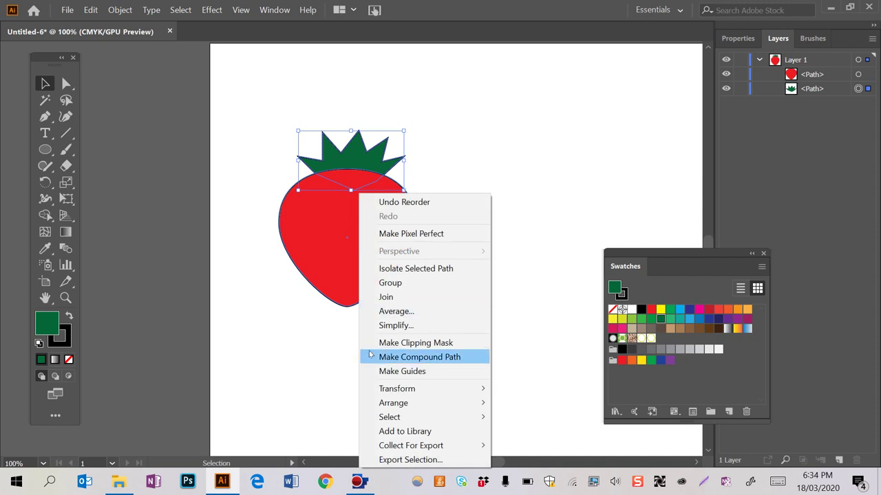
pyautogui.moveTo(386, 402)
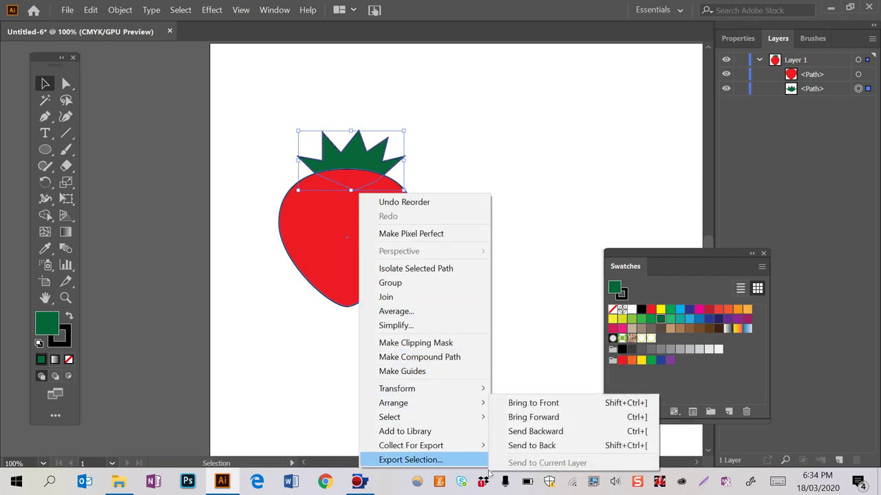
pyautogui.click(230, 216)
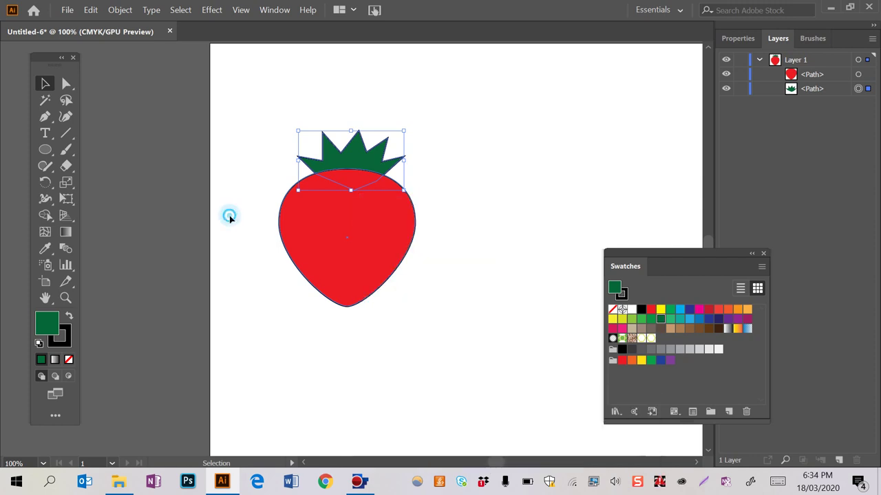
pyautogui.click(231, 216)
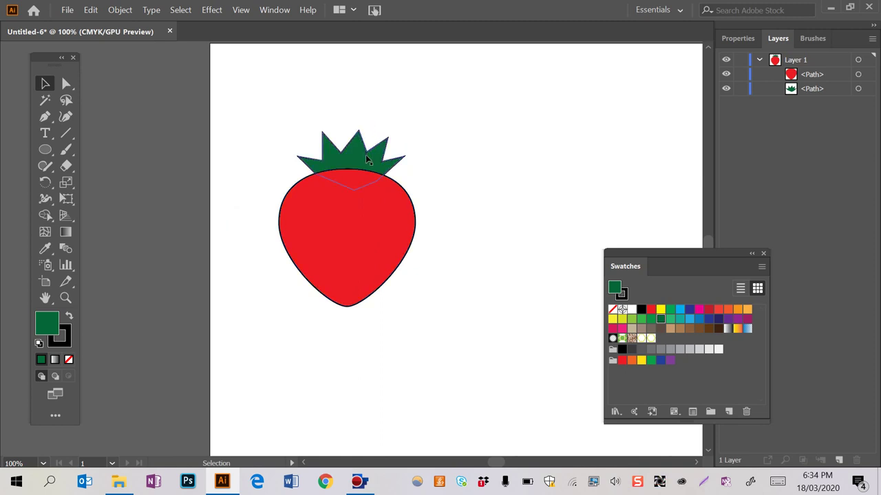
pyautogui.click(366, 156)
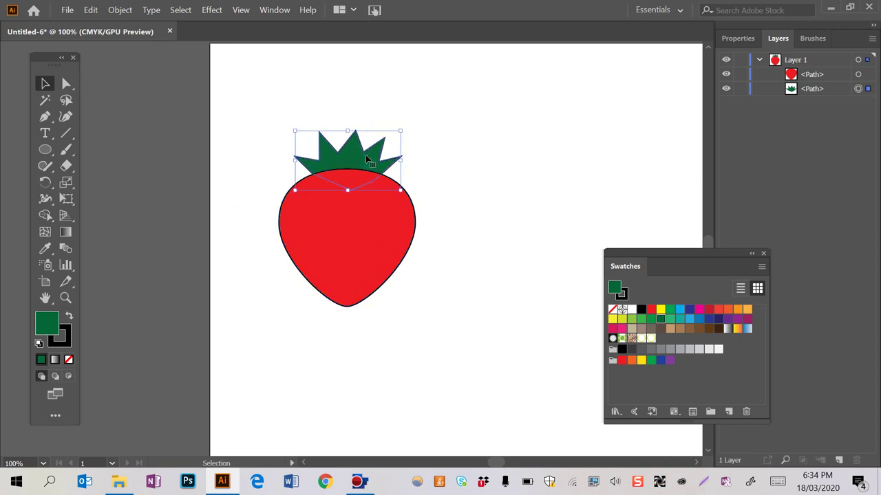
pyautogui.click(264, 152)
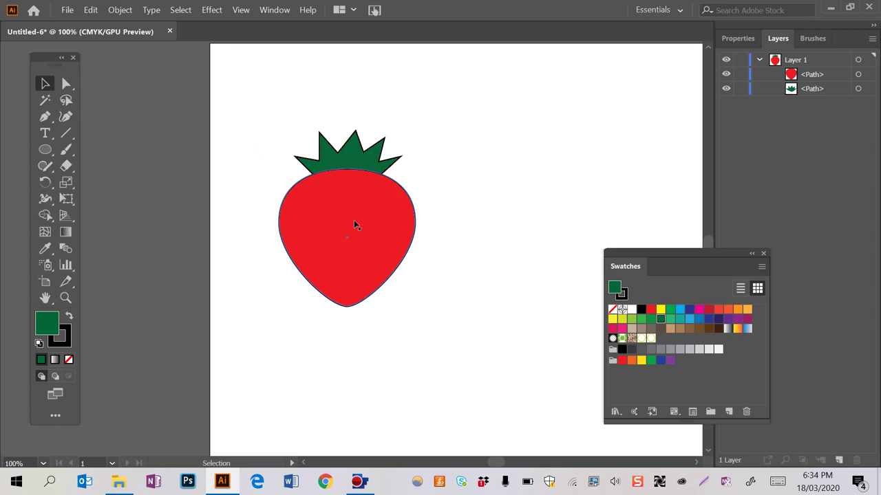
pyautogui.hscroll(3, 451, 197)
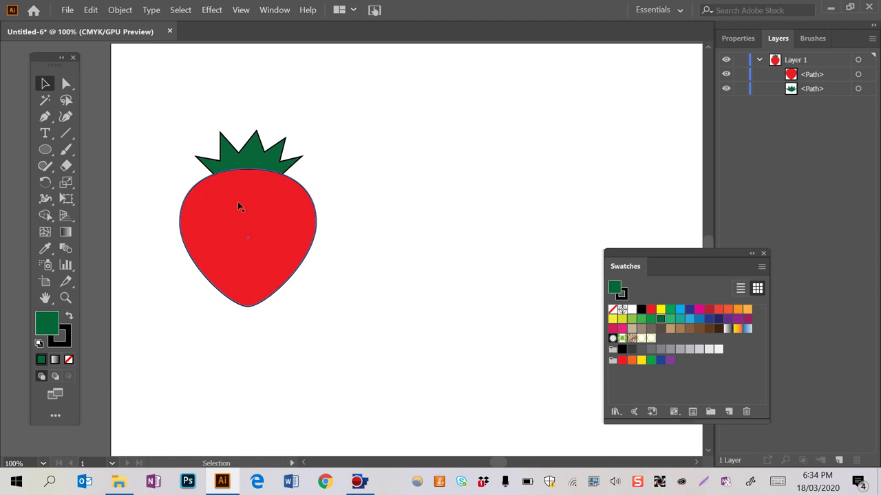
# - Draw a circle right of the strawberry, narrow it into a tall ellipse, and fill it black
pyautogui.click(43, 149)
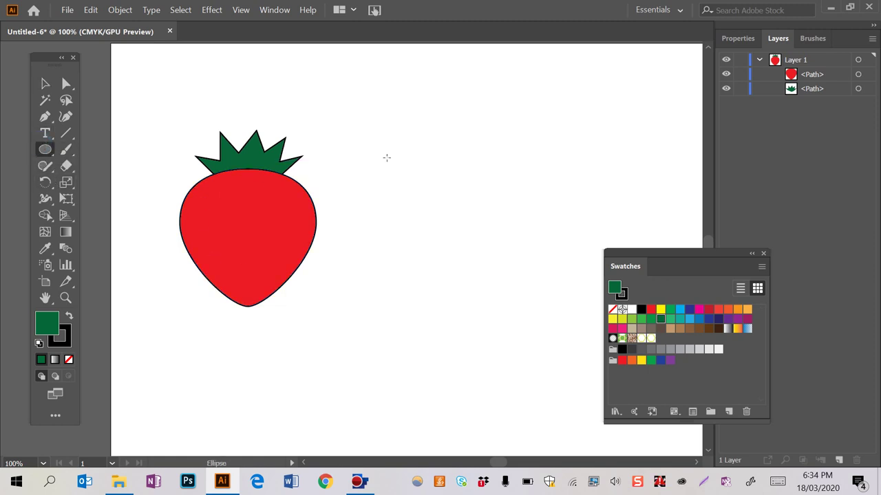
pyautogui.moveTo(379, 143); pyautogui.dragTo(455, 239)
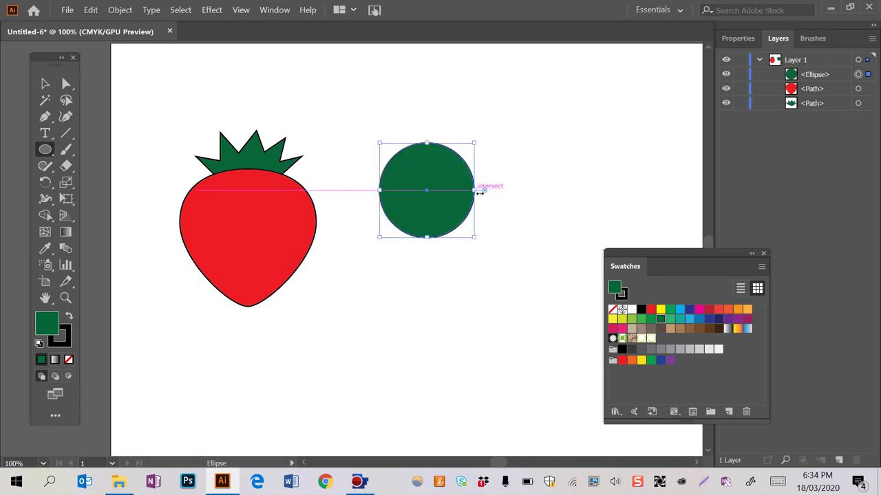
pyautogui.moveTo(480, 193); pyautogui.dragTo(452, 190)
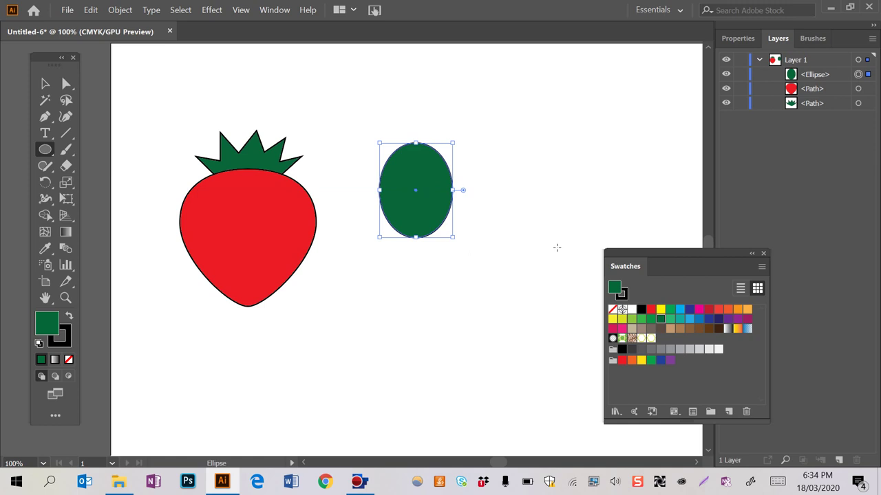
pyautogui.click(641, 310)
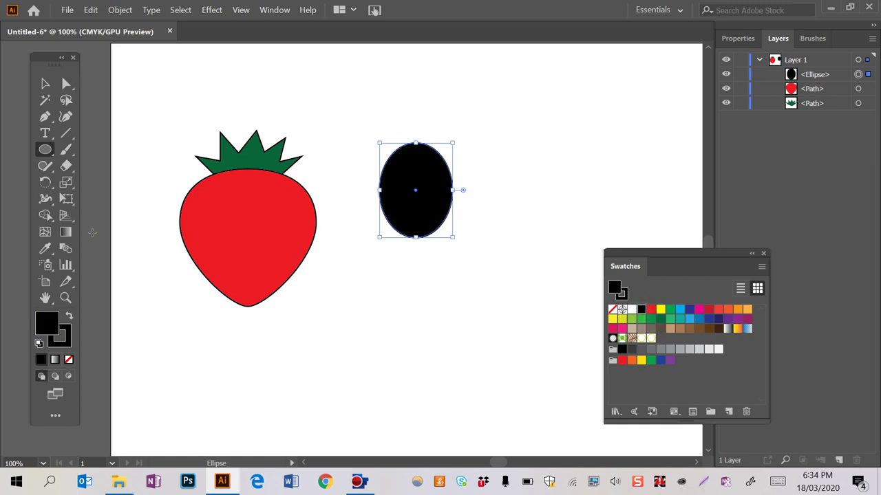
# - Convert the ellipse's bottom anchor into a sharp point with the Anchor Point Tool
pyautogui.click(44, 116)
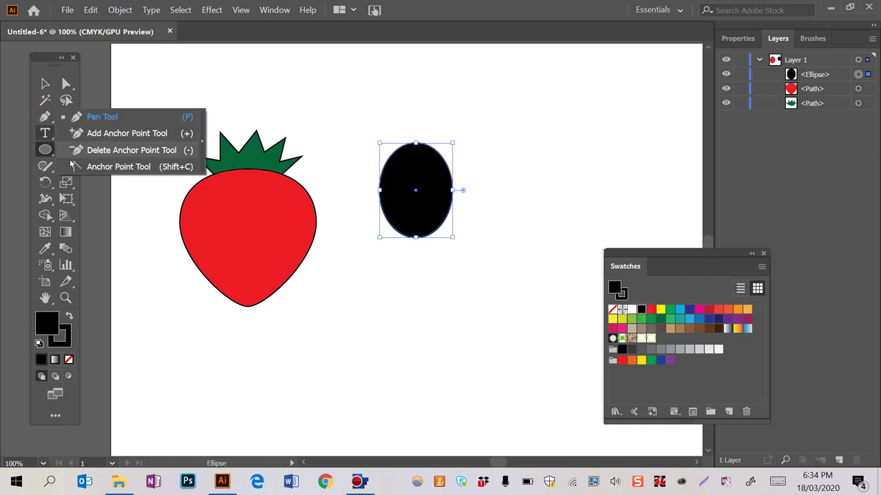
pyautogui.click(89, 167)
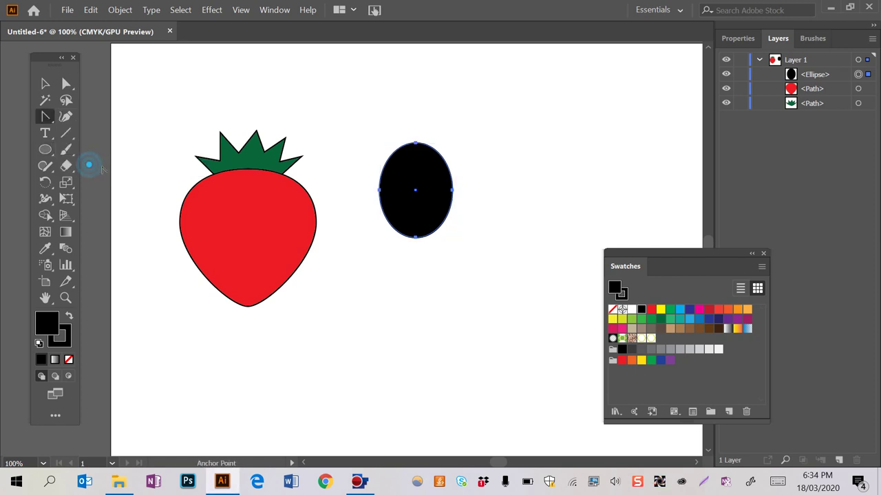
pyautogui.click(415, 237)
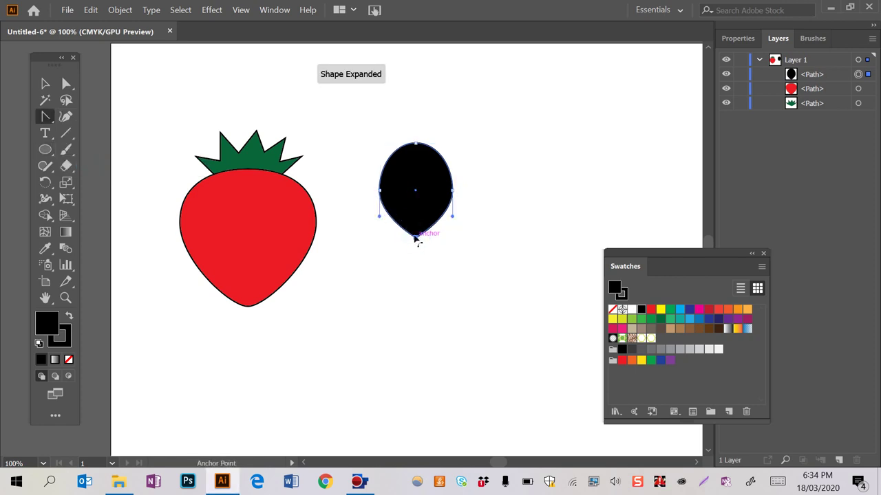
pyautogui.click(46, 84)
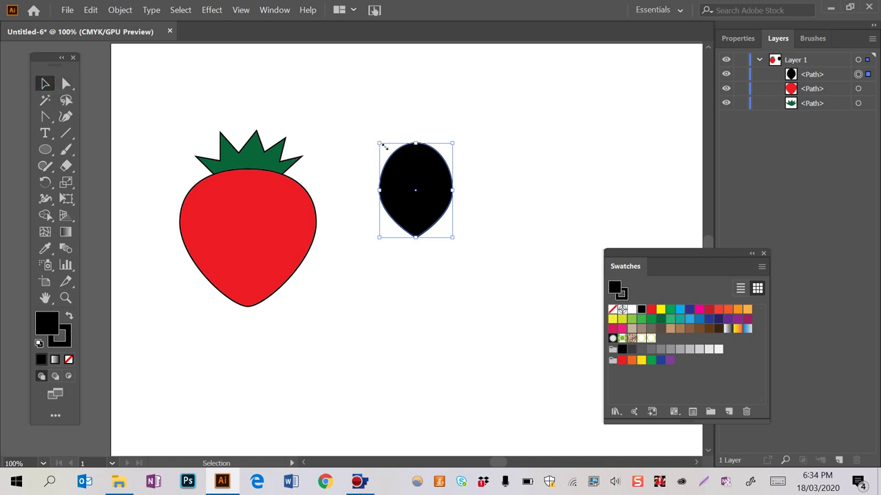
# - Scale the black teardrop down to a tiny seed about 5 by 7 points
pyautogui.moveTo(379, 144); pyautogui.dragTo(447, 234)
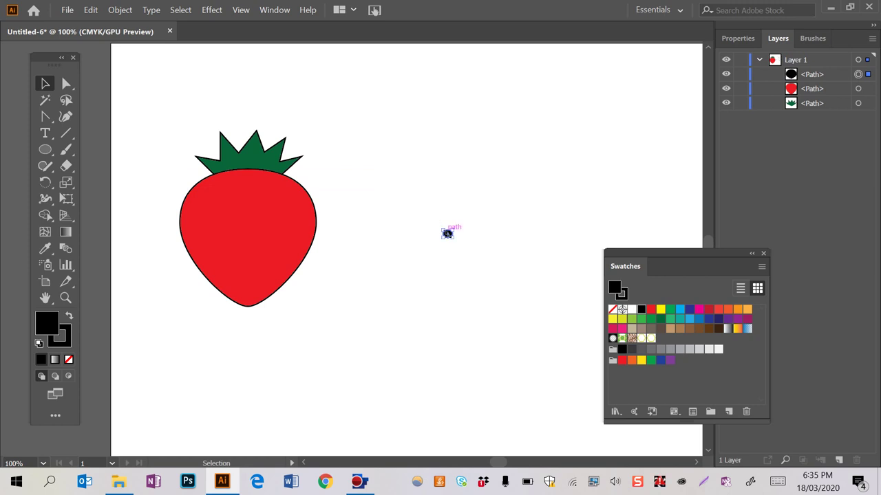
pyautogui.hotkey('ctrl', '=')
pyautogui.hotkey('ctrl', '=')
pyautogui.hotkey('ctrl', '=')
pyautogui.hotkey('ctrl', '=')
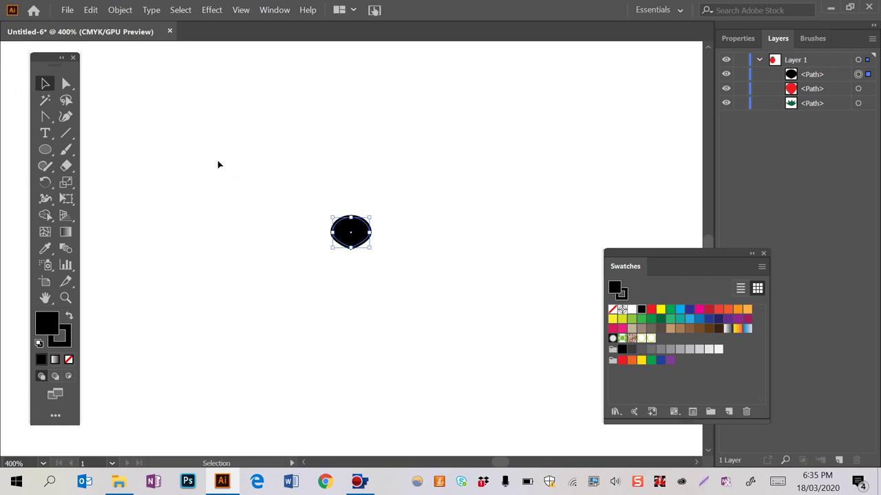
pyautogui.rightClick(344, 232)
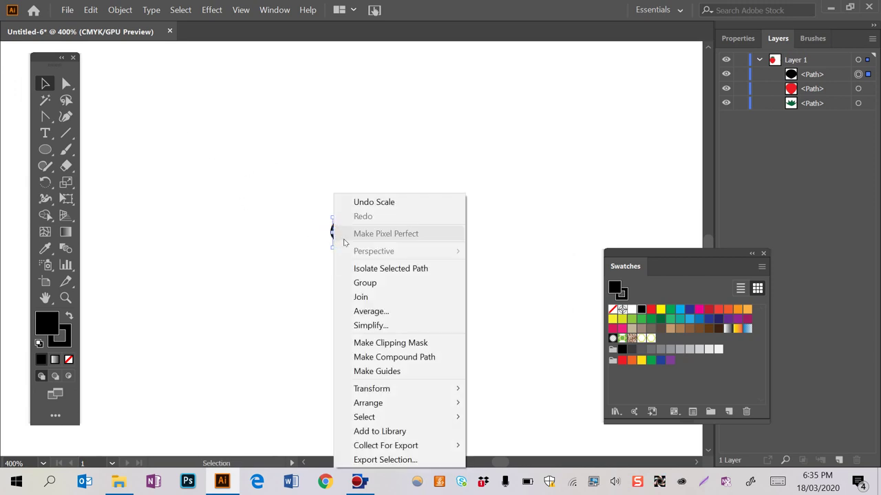
pyautogui.click(309, 230)
pyautogui.click(344, 232)
pyautogui.moveTo(330, 231); pyautogui.dragTo(351, 238)
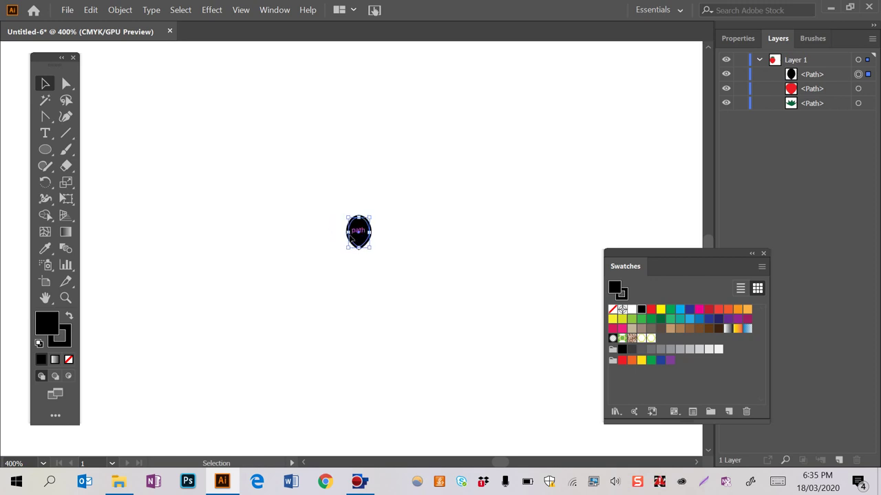
pyautogui.hotkey('ctrl', '-')
pyautogui.hotkey('ctrl', '-')
pyautogui.hotkey('ctrl', '-')
pyautogui.hotkey('ctrl', '-')
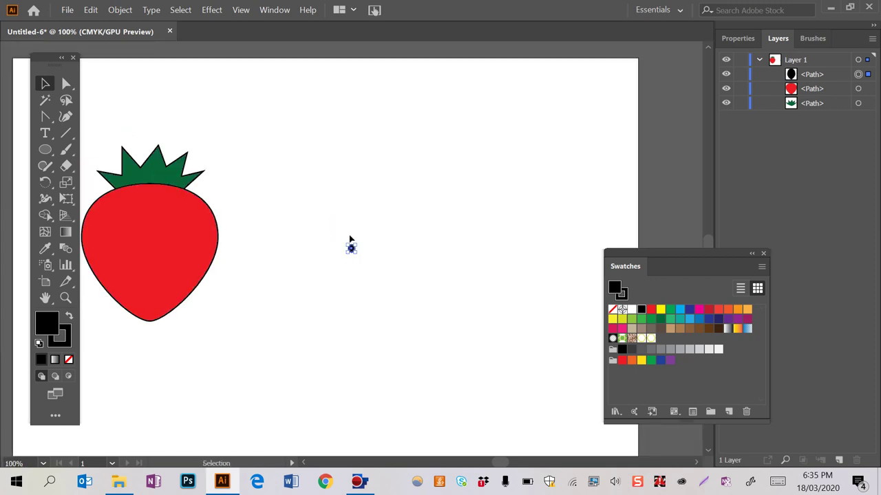
# - Drag the tiny black seed into the Swatches panel as a new pattern swatch
pyautogui.click(394, 241)
pyautogui.hotkey('ctrl', '+')
pyautogui.hotkey('ctrl', '+')
pyautogui.hotkey('ctrl', '+')
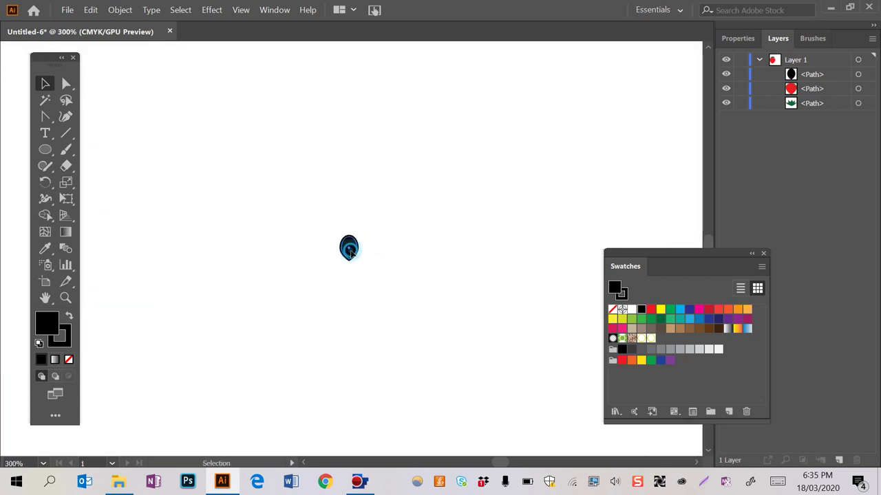
pyautogui.moveTo(344, 249); pyautogui.dragTo(658, 347)
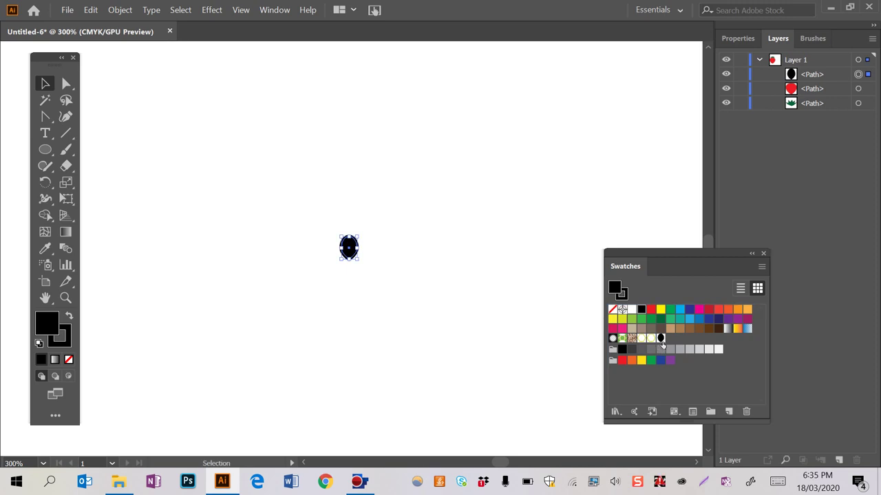
pyautogui.hscroll(-10, 245, 301)
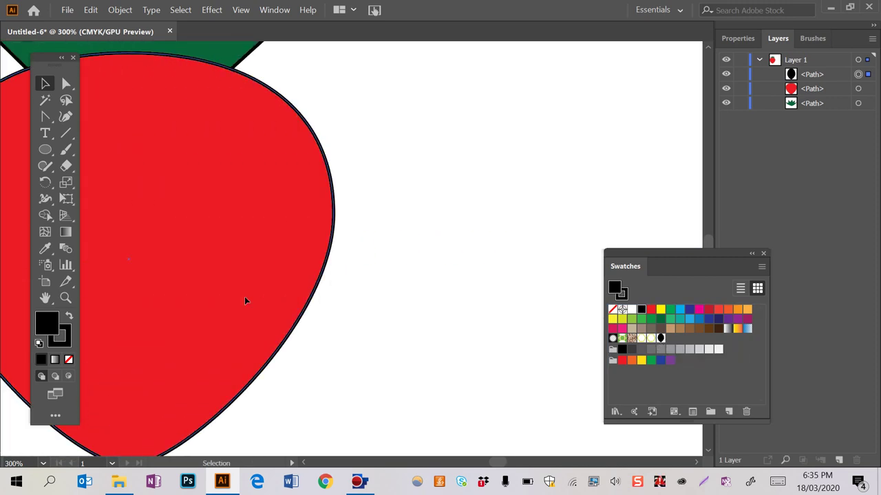
pyautogui.hotkey('ctrl', '-')
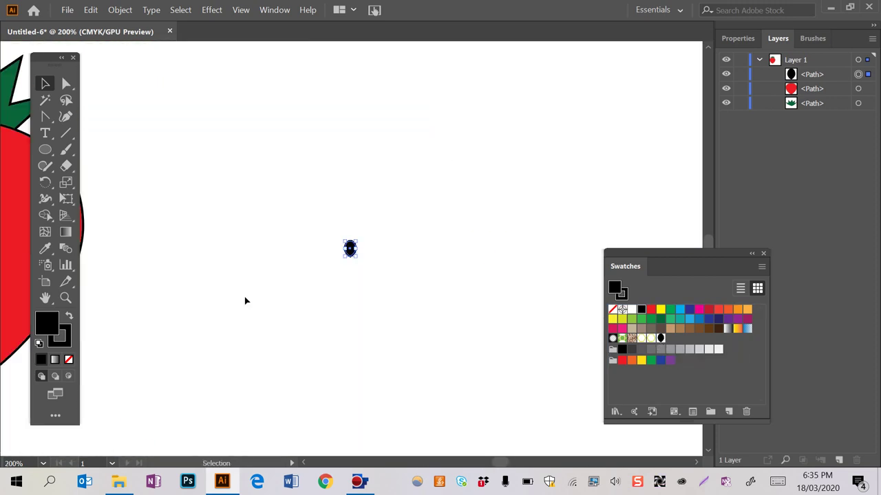
pyautogui.hscroll(-5, 245, 301)
# - Paste a copy of the red strawberry body, shifted right and down from the original
pyautogui.click(200, 220)
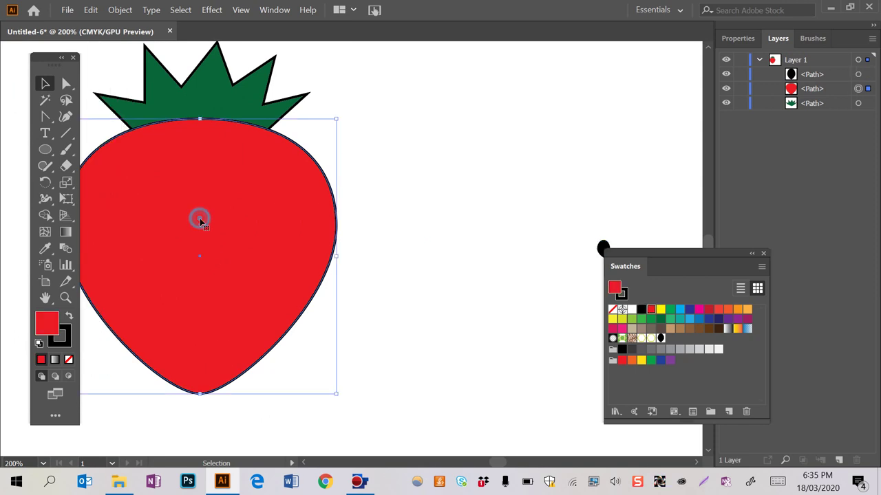
pyautogui.hotkey('ctrl', 'c')
pyautogui.hotkey('ctrl', 'v')
pyautogui.moveTo(387, 251); pyautogui.dragTo(409, 271)
pyautogui.hscroll(3, 410, 272)
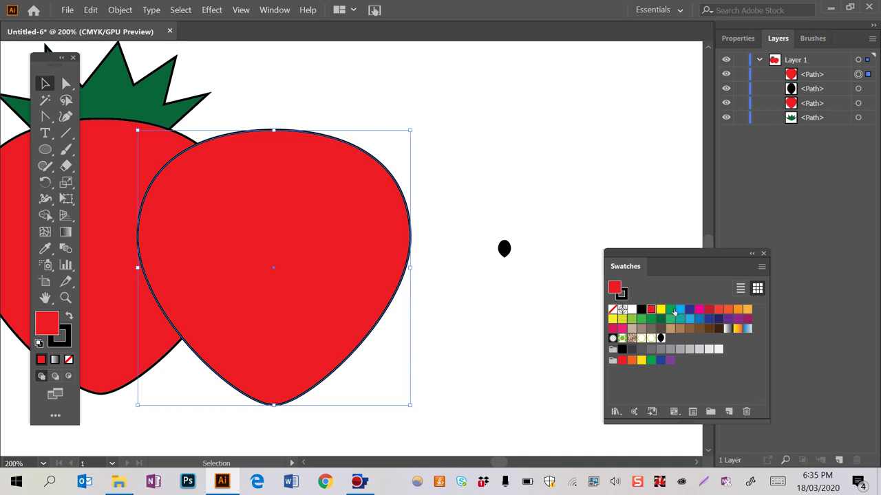
# - Fill the copy with the black seed pattern swatch
pyautogui.click(670, 309)
pyautogui.click(738, 318)
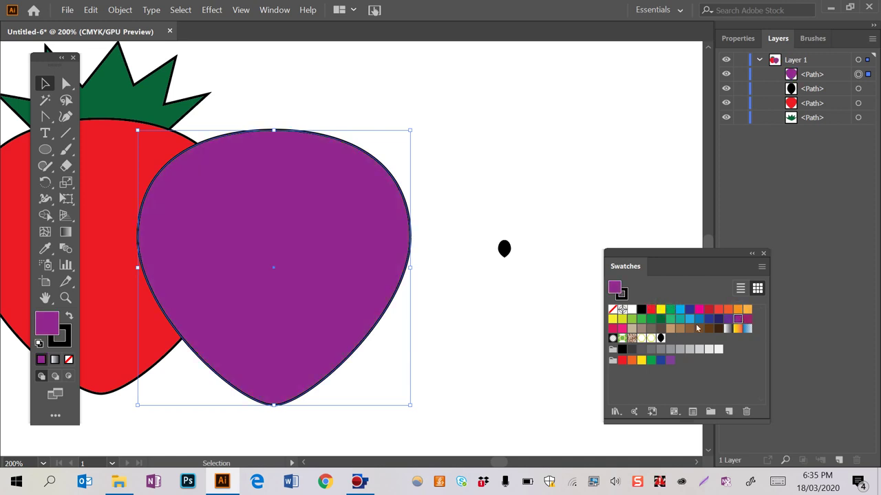
pyautogui.click(663, 338)
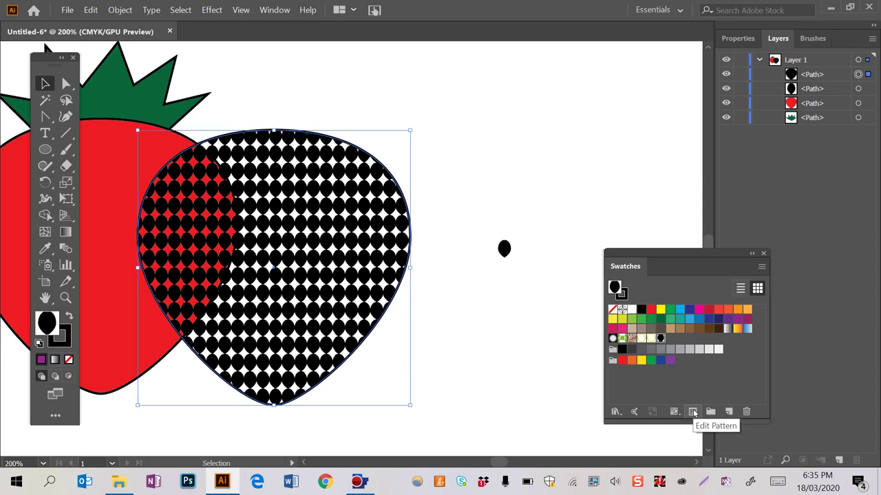
# - Select the seed-patterned strawberry copy and open its pattern for editing
pyautogui.click(275, 10)
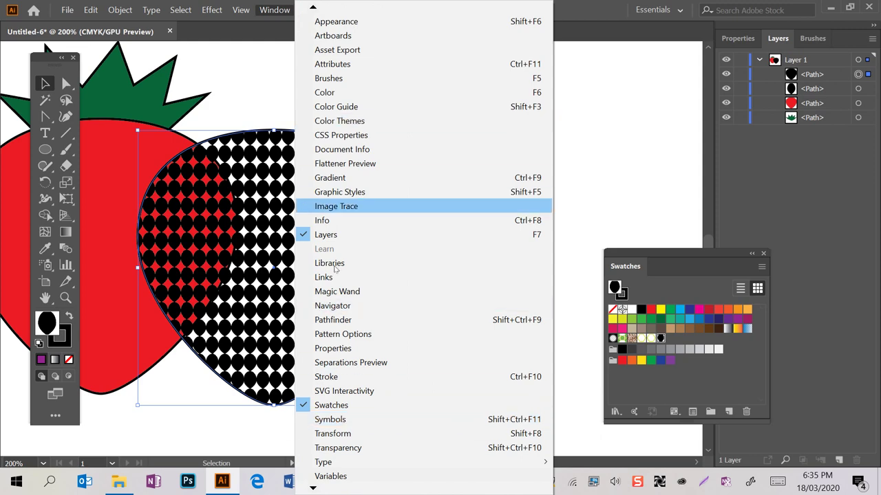
pyautogui.moveTo(333, 487)
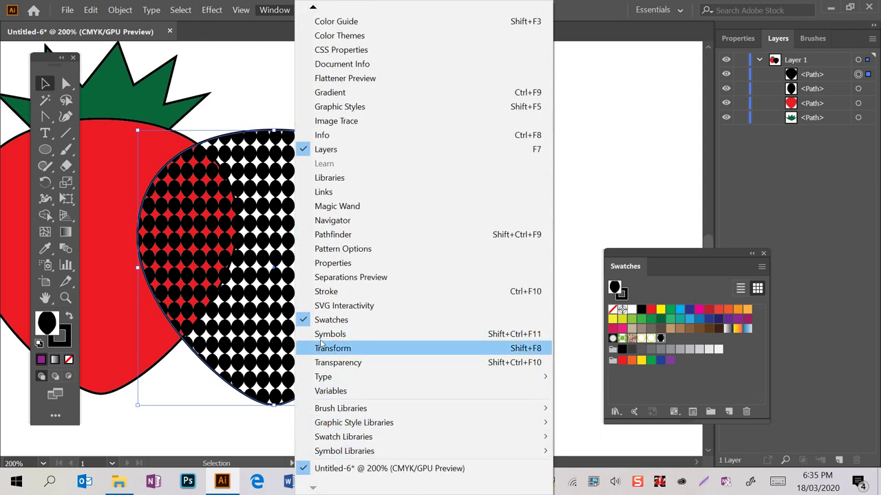
pyautogui.click(609, 121)
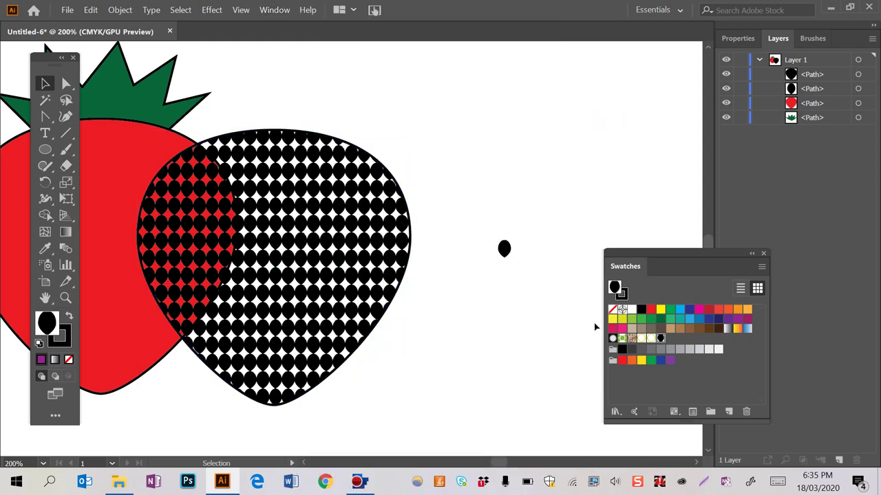
pyautogui.click(342, 232)
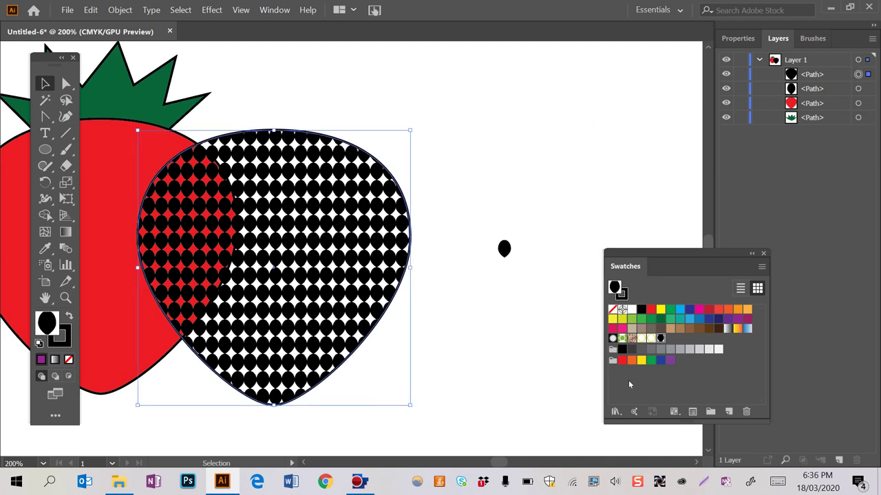
pyautogui.click(692, 412)
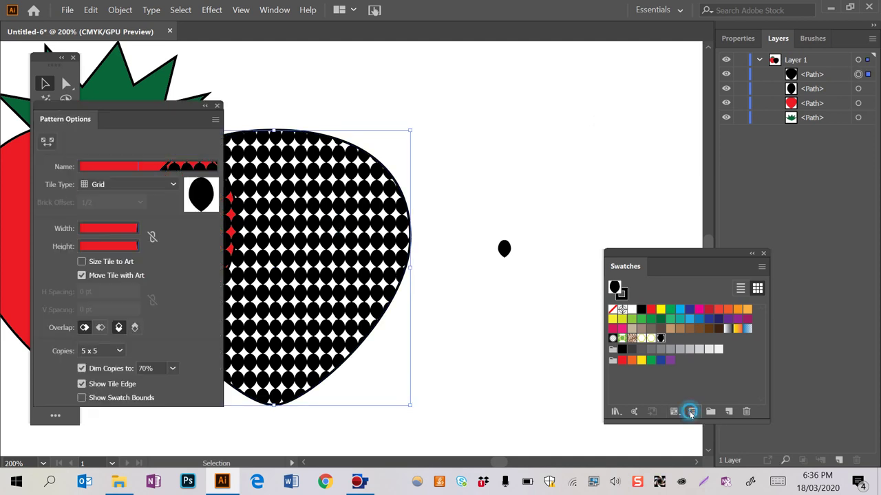
# - Enlarge the pattern tile, set Tile Type to Brick by Row, and finish editing
pyautogui.click(46, 142)
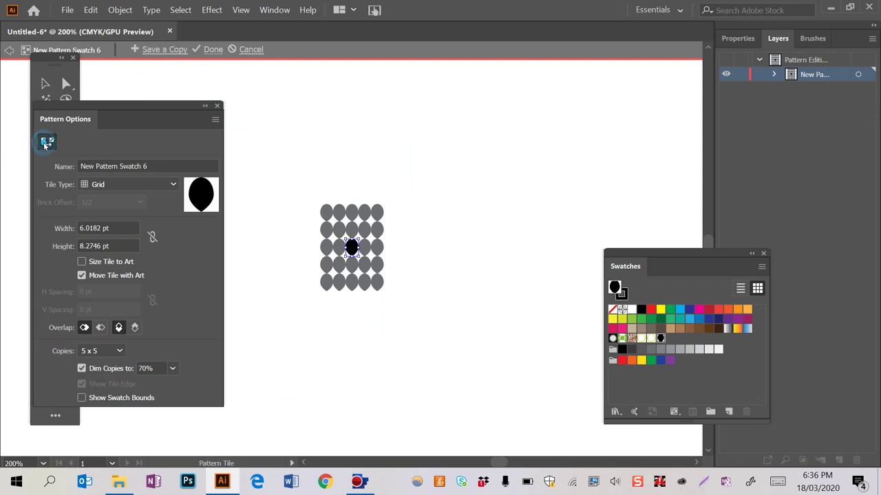
pyautogui.hotkey('ctrl', '-')
pyautogui.hotkey('ctrl', '-')
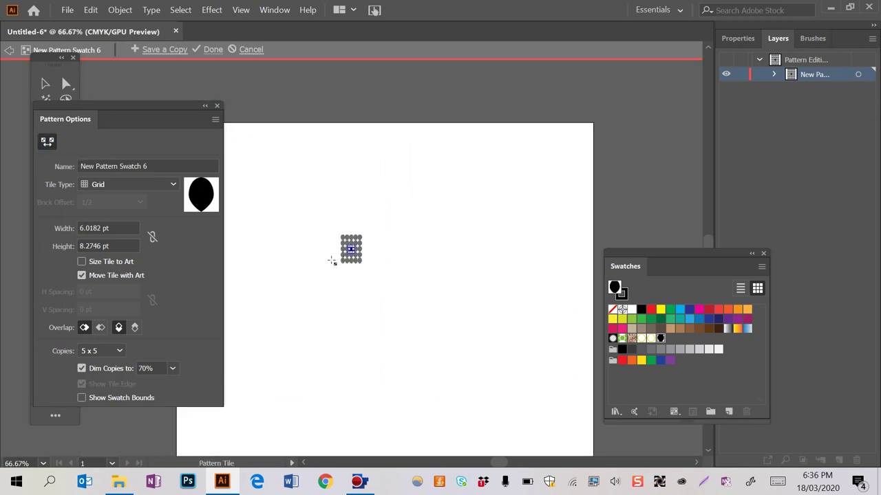
pyautogui.hotkey('ctrl', '+')
pyautogui.hotkey('ctrl', '+')
pyautogui.hotkey('ctrl', '+')
pyautogui.hotkey('ctrl', '+')
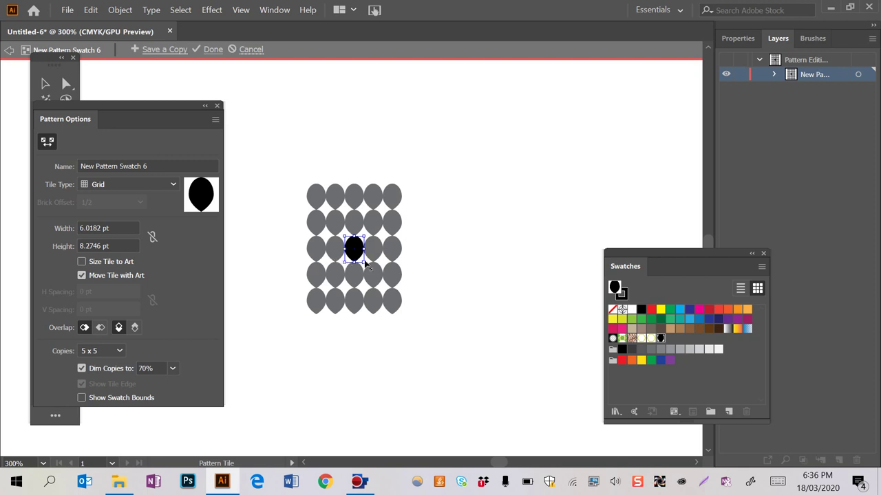
pyautogui.moveTo(363, 263); pyautogui.dragTo(397, 303)
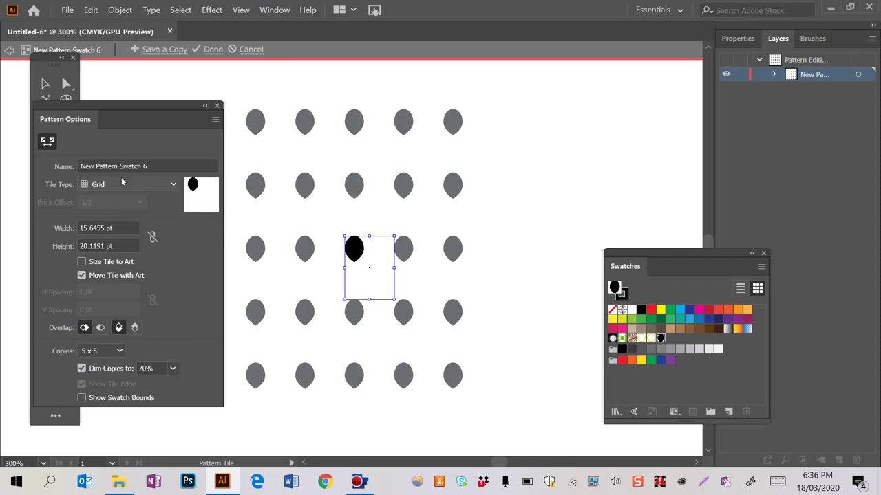
pyautogui.click(127, 184)
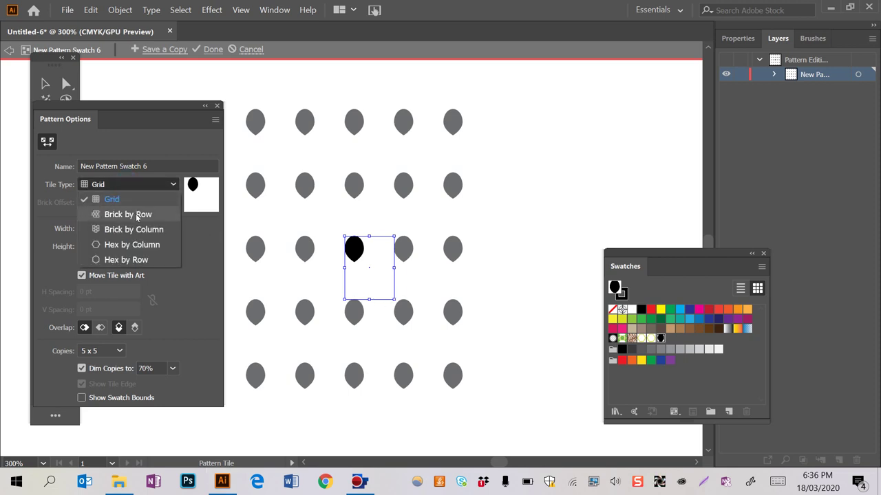
pyautogui.click(137, 215)
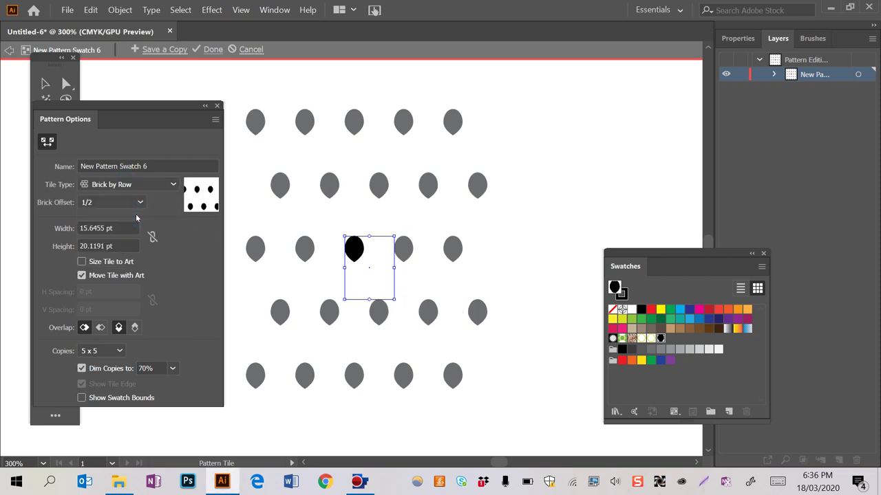
pyautogui.click(214, 49)
# - Drag the patterned copy exactly over the red body, zoom out, and deselect
pyautogui.hotkey('ctrl', '-')
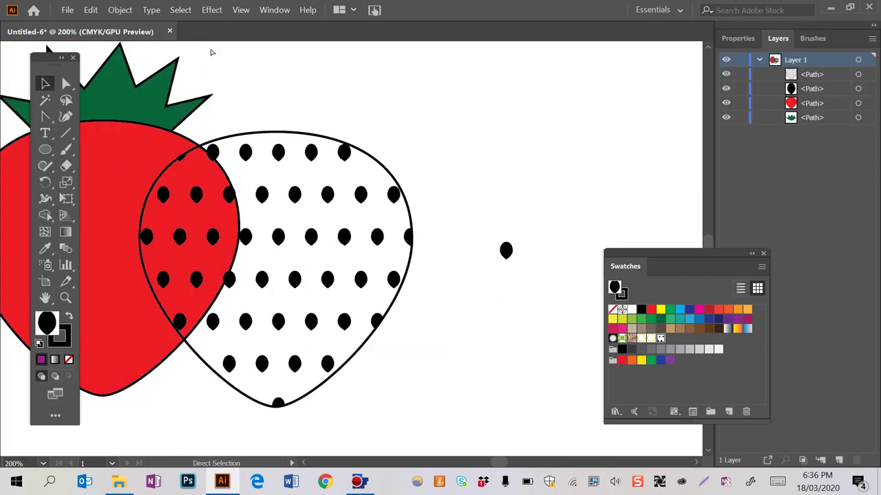
pyautogui.hotkey('ctrl', '-')
pyautogui.click(223, 179)
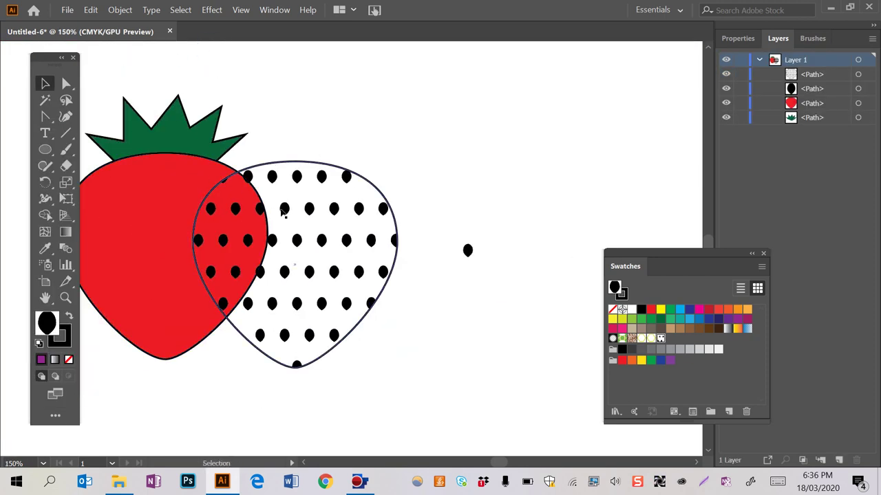
pyautogui.moveTo(282, 204); pyautogui.dragTo(153, 204)
pyautogui.hscroll(-3, 153, 203)
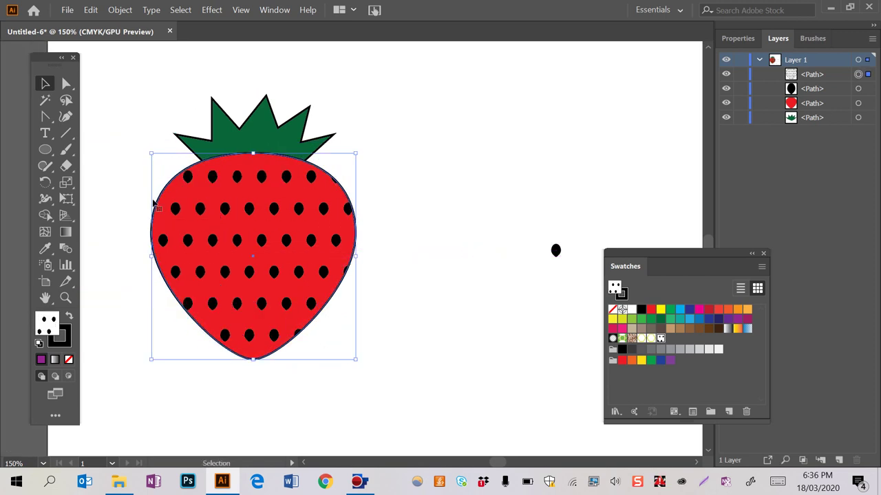
pyautogui.hotkey('ctrl', '-')
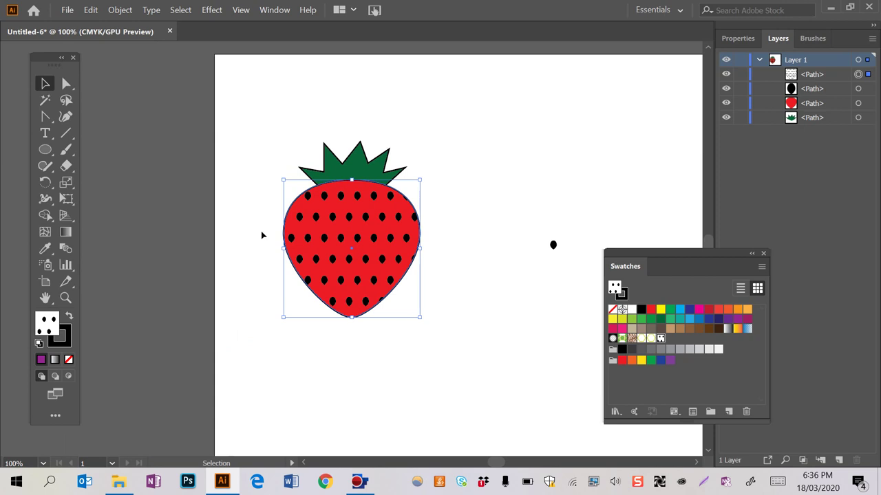
pyautogui.click(457, 232)
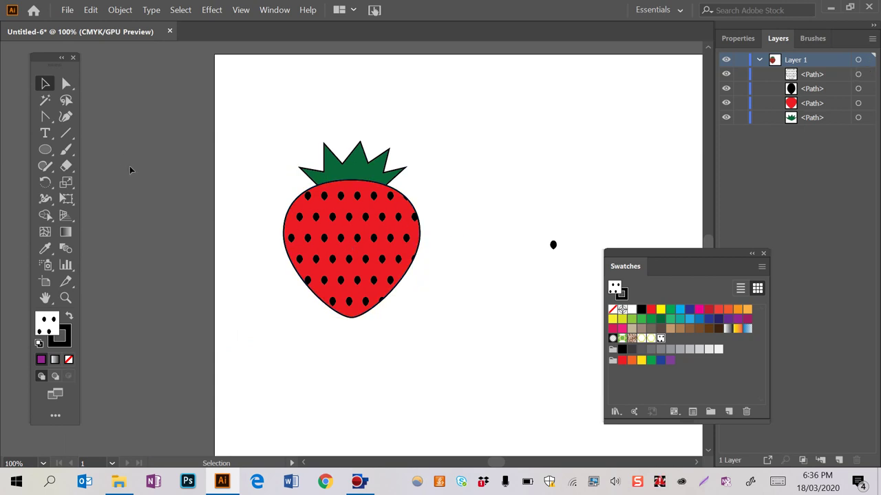
# - Draw a small white-filled circle and move it onto the strawberry's upper right
pyautogui.click(45, 149)
pyautogui.moveTo(442, 167); pyautogui.dragTo(472, 195)
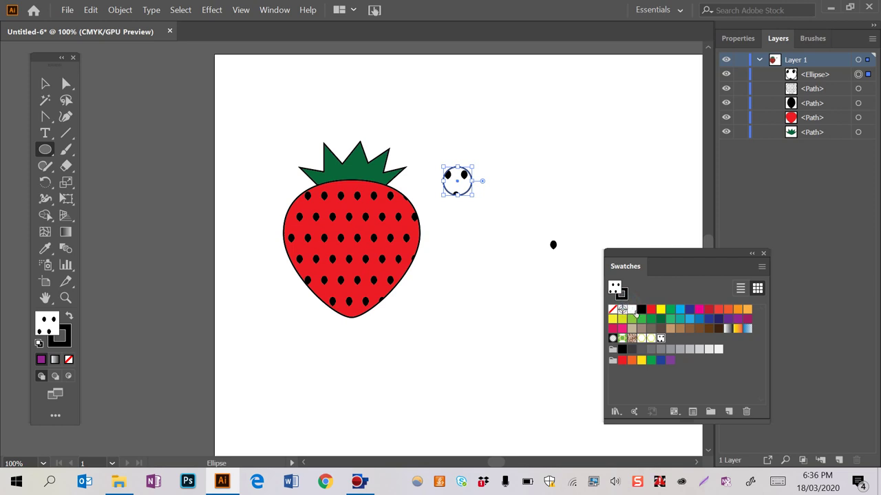
pyautogui.click(632, 310)
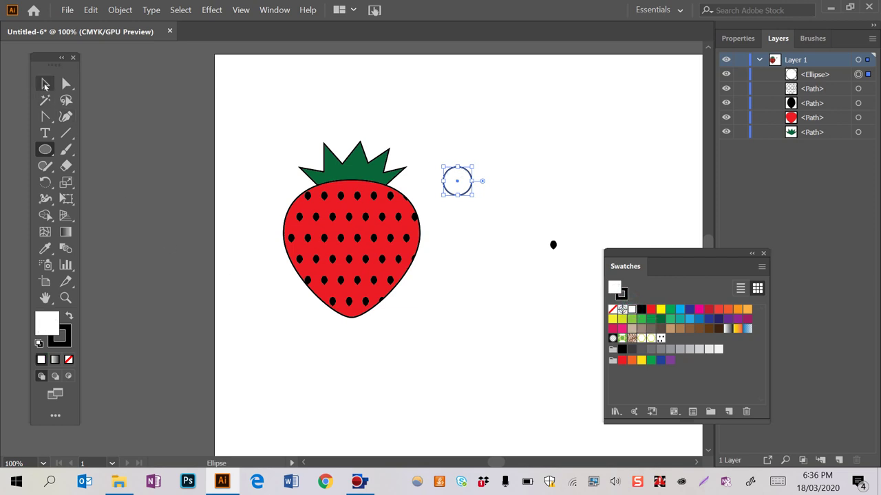
pyautogui.click(44, 83)
pyautogui.click(508, 156)
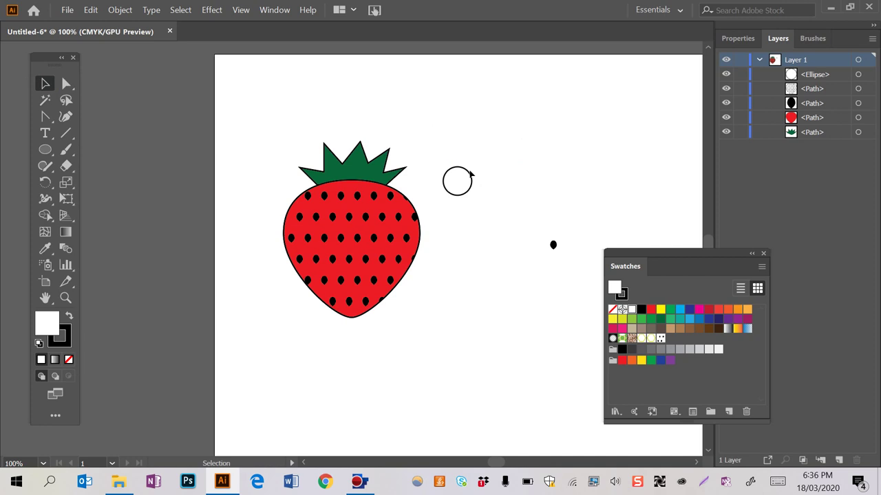
pyautogui.moveTo(466, 173); pyautogui.dragTo(401, 203)
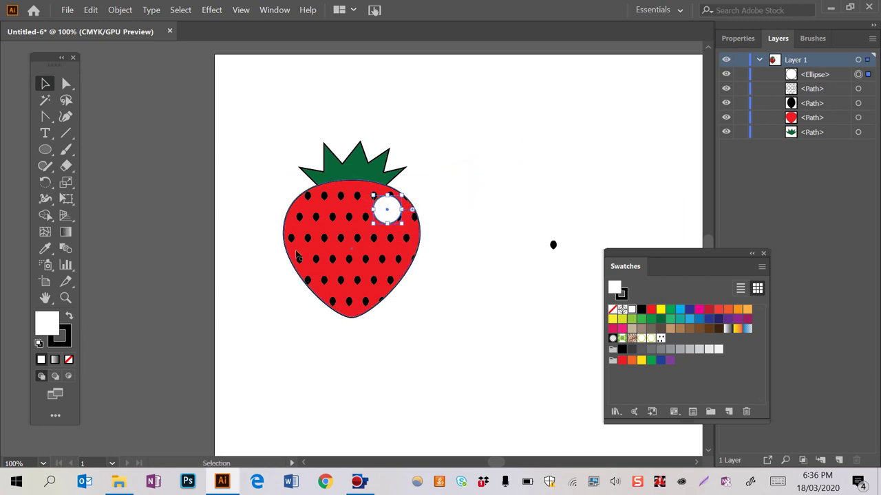
pyautogui.hotkey('ctrl', '=')
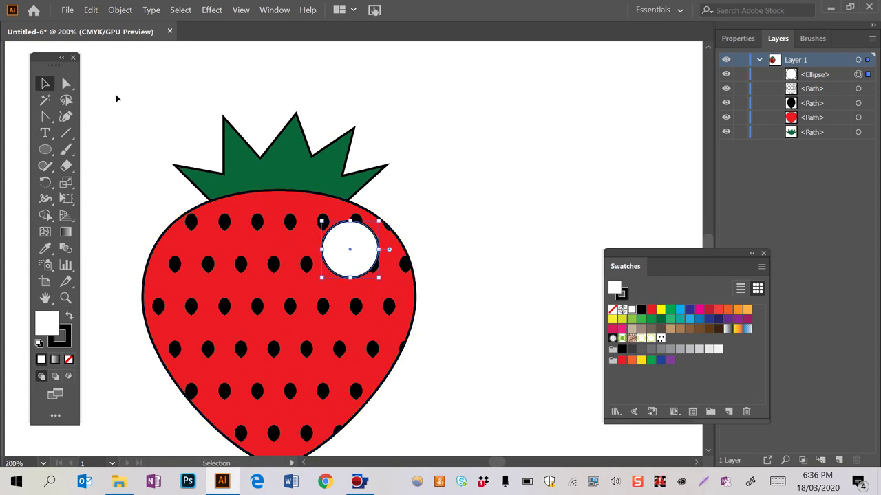
# - Stretch the white circle's anchors into a tall oval, then rotate it to a diagonal tilt
pyautogui.click(66, 84)
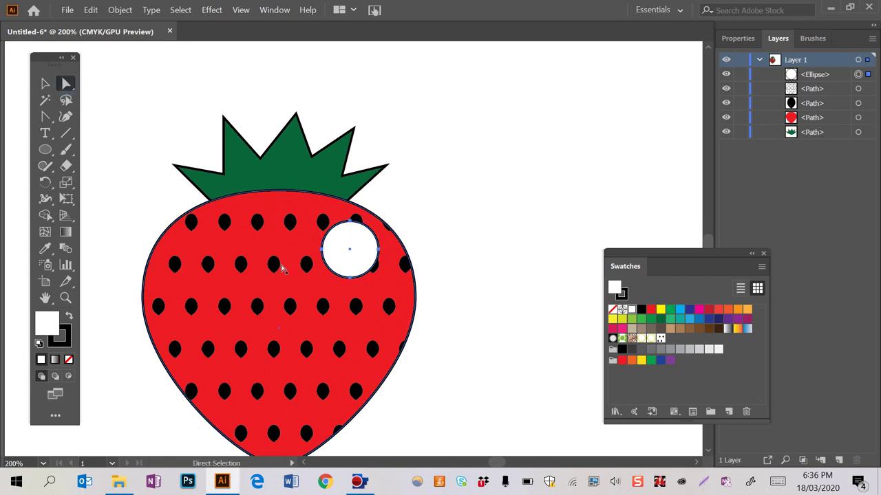
pyautogui.click(138, 146)
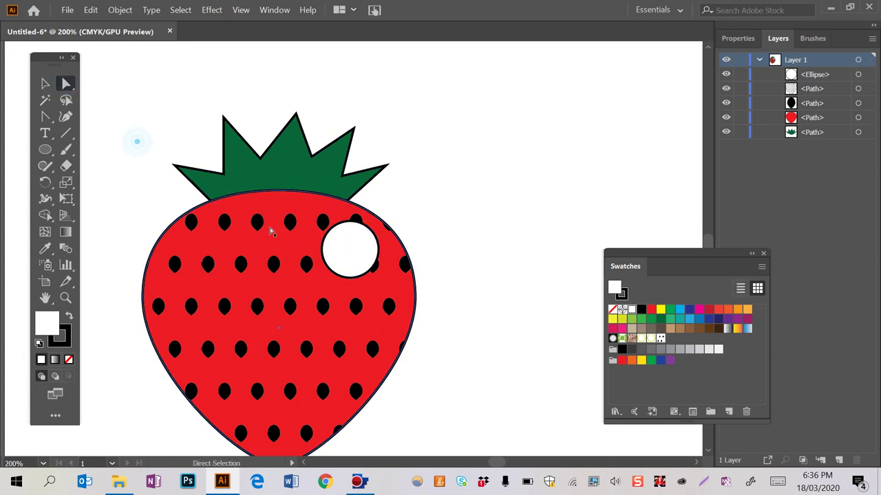
pyautogui.click(324, 258)
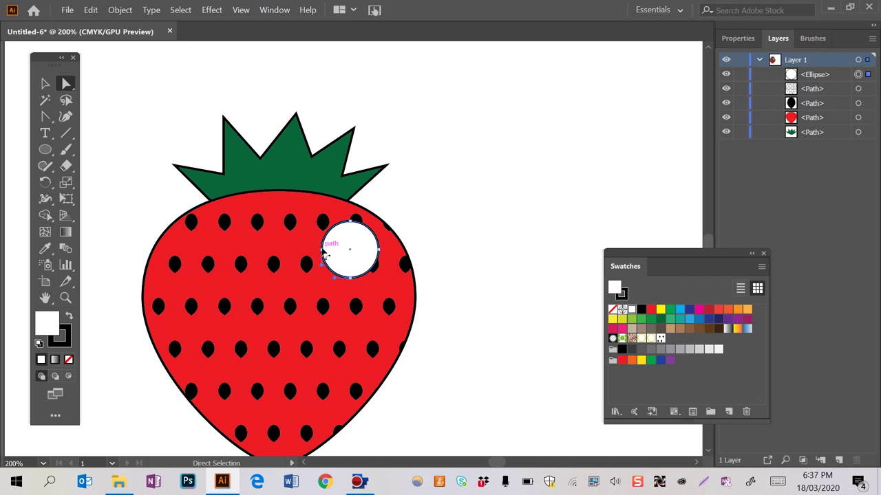
pyautogui.moveTo(324, 258); pyautogui.dragTo(343, 256)
pyautogui.hotkey('ctrl', 'z')
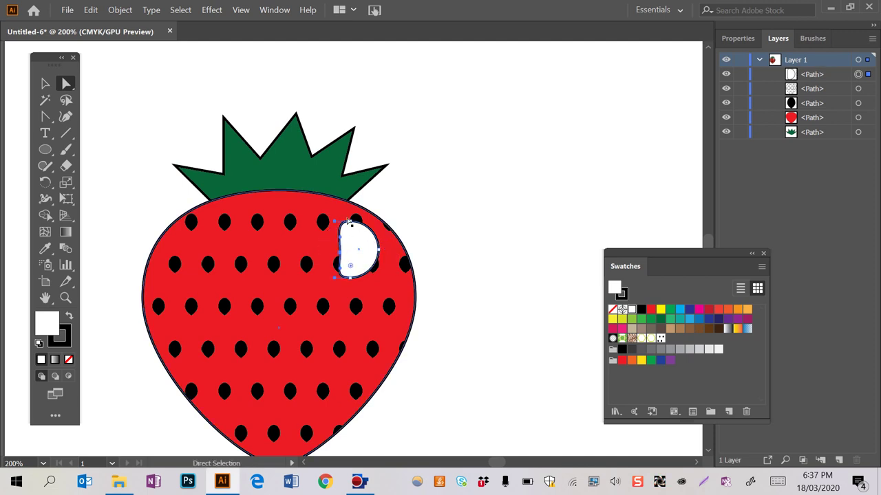
pyautogui.moveTo(336, 224); pyautogui.dragTo(337, 237)
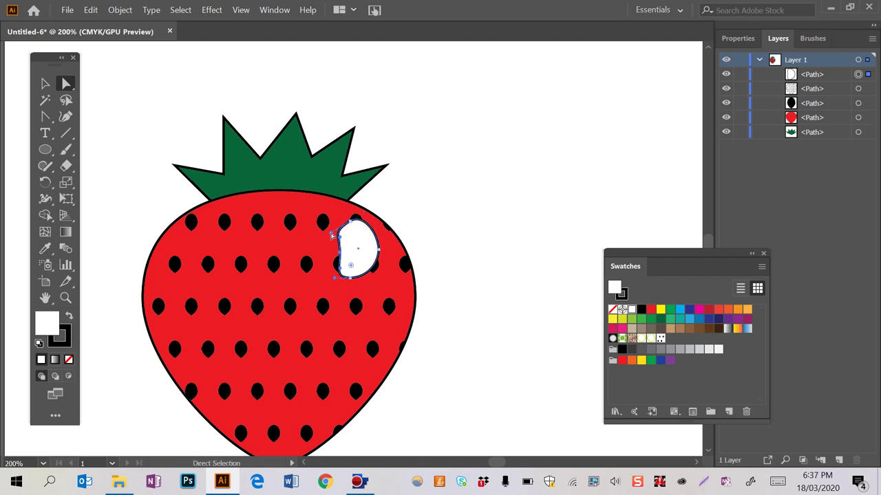
pyautogui.moveTo(354, 282)
pyautogui.mouseDown()
pyautogui.moveTo(372, 285)
pyautogui.moveTo(361, 284)
pyautogui.mouseUp()
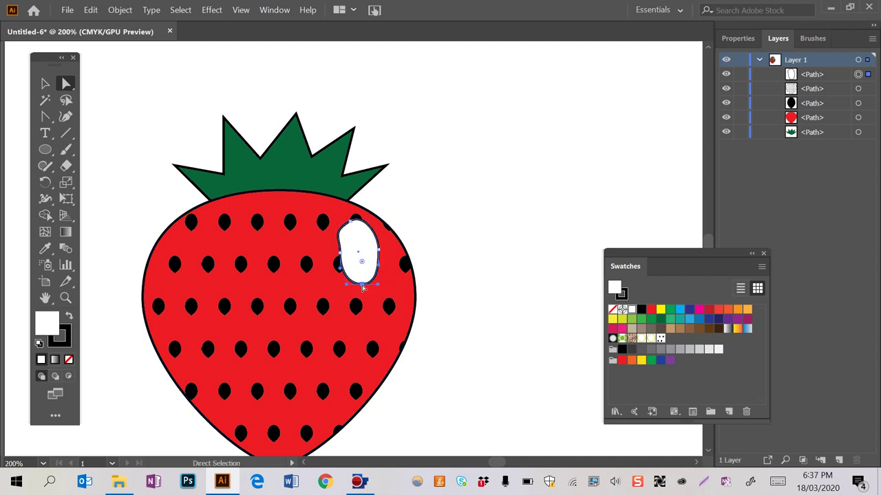
pyautogui.click(42, 83)
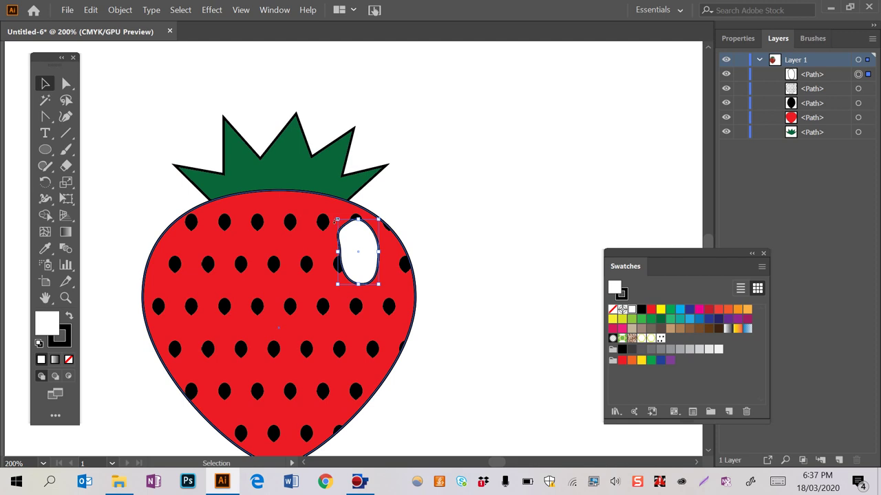
pyautogui.moveTo(336, 220); pyautogui.dragTo(364, 267)
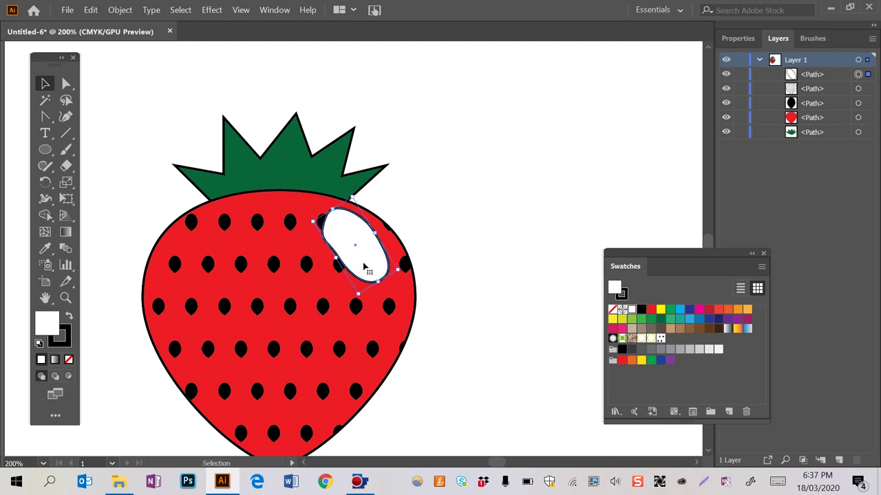
# - Set the white oval's stroke to None so no black outline remains
pyautogui.click(64, 334)
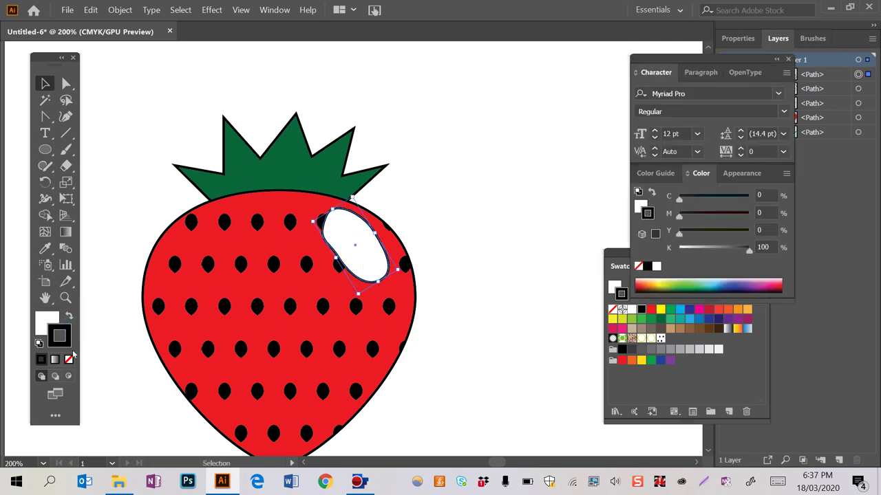
pyautogui.click(69, 359)
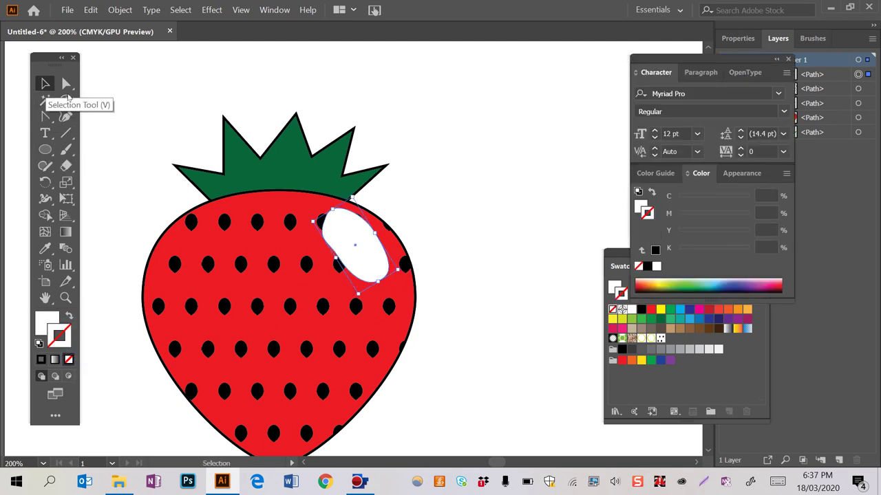
pyautogui.click(131, 111)
# - Zoom out and pan to view the whole artboard
pyautogui.hotkey('ctrl', '-')
pyautogui.hotkey('ctrl', '-')
pyautogui.hotkey('ctrl', '-')
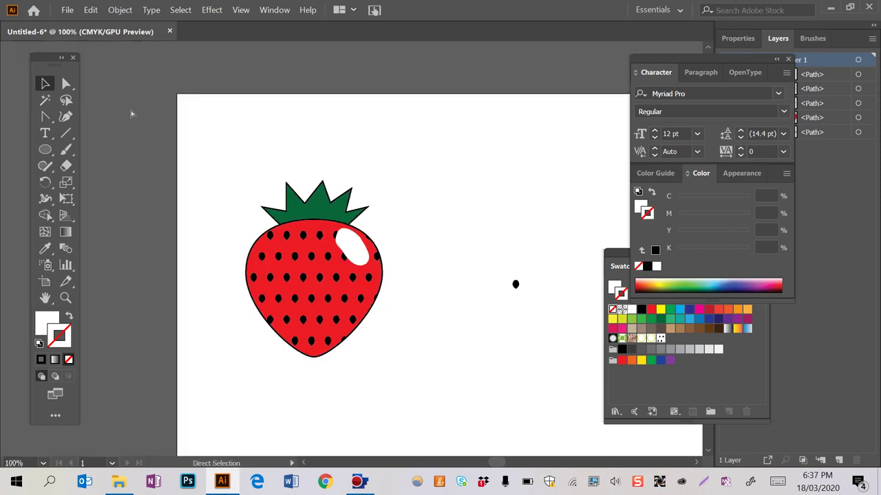
pyautogui.hscroll(2, 131, 114)
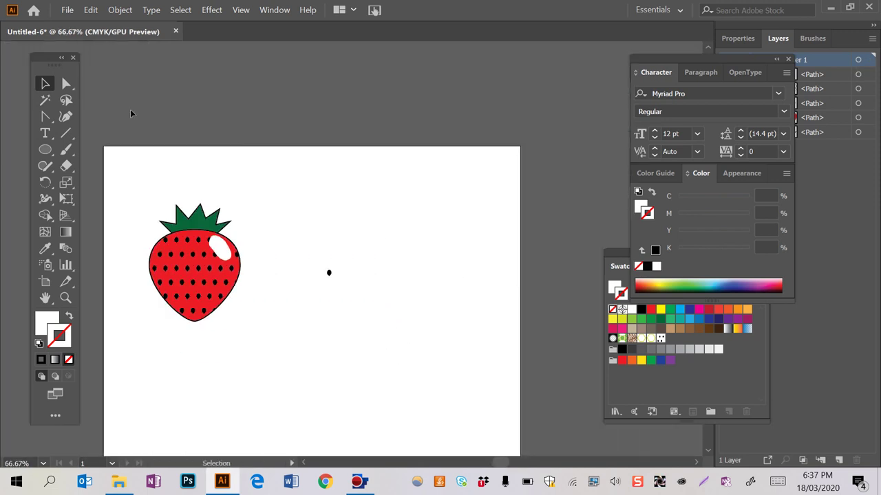
pyautogui.rightClick(131, 113)
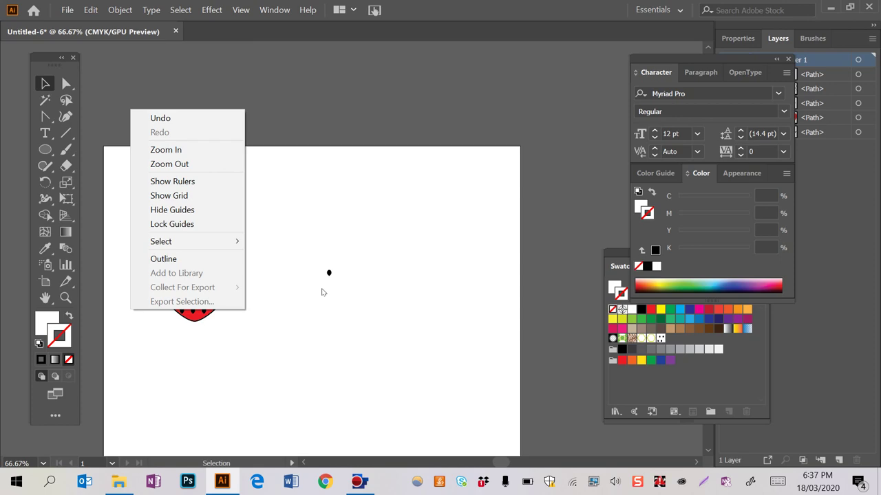
pyautogui.click(322, 293)
pyautogui.moveTo(362, 488)
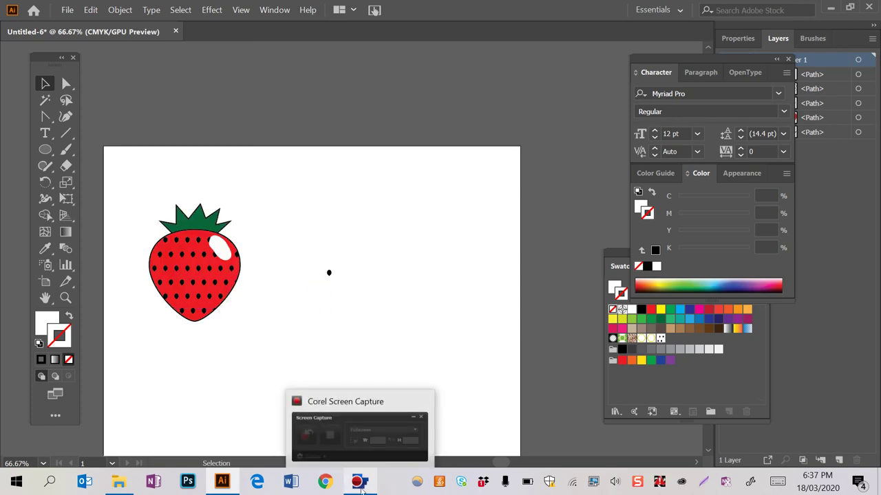